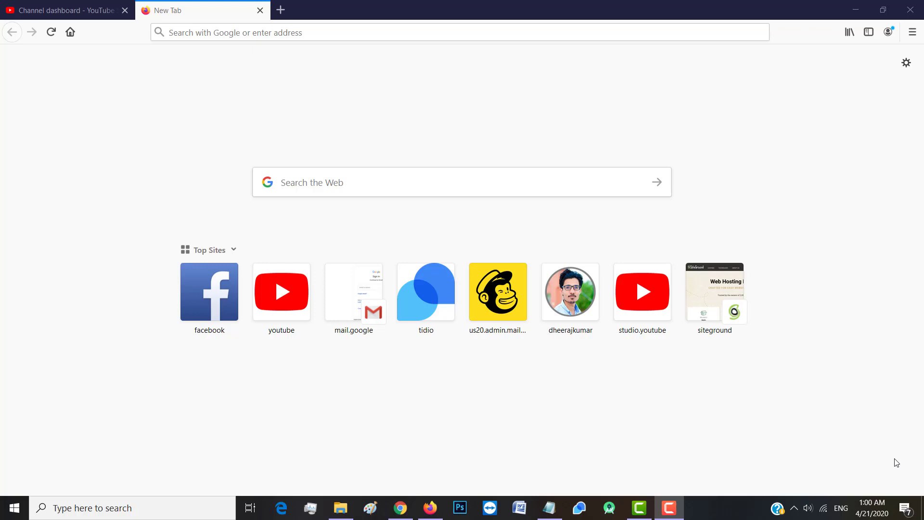
Search Google for 'wordpress' and scroll down to the WordPress.org download result
left_click(274, 90)
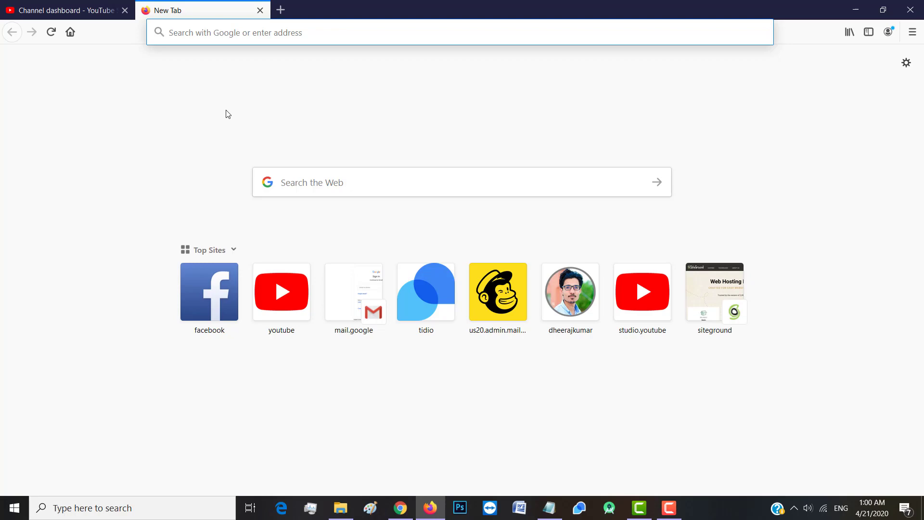
type("wordpress")
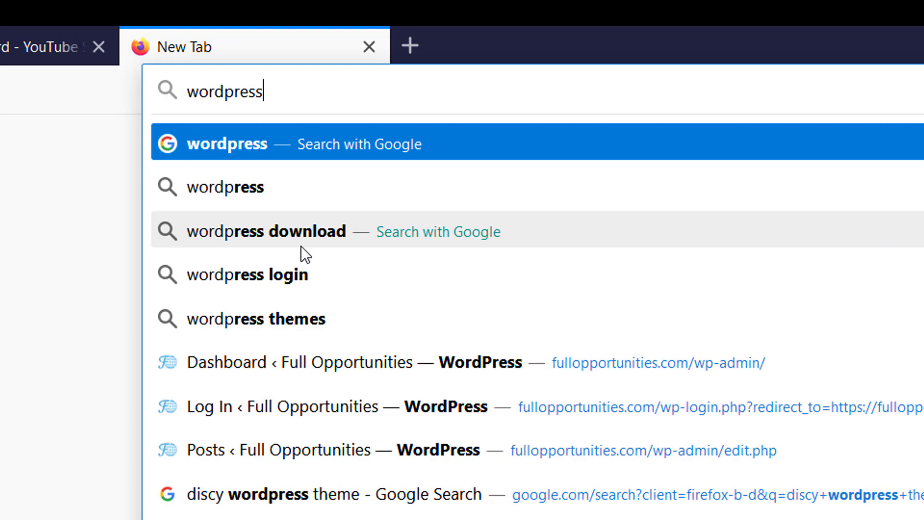
key("Return")
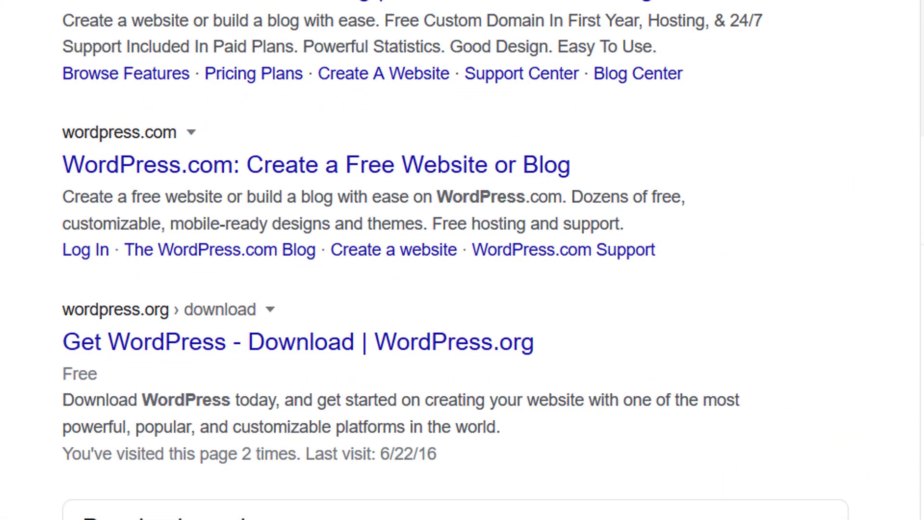
scroll(462, 260, "down", 3)
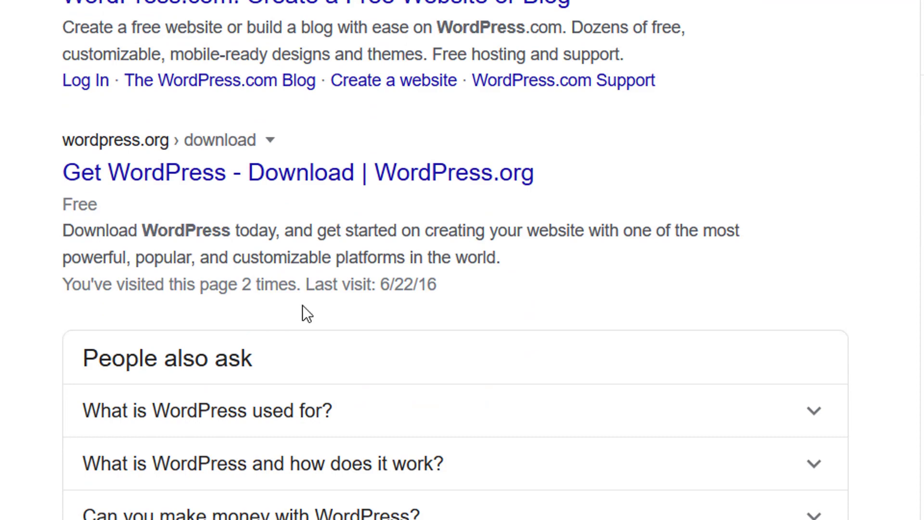
Download the WordPress 5.4 zip from WordPress.org, opening it with WinRAR, and dismiss the Hooray popup
left_click(345, 181)
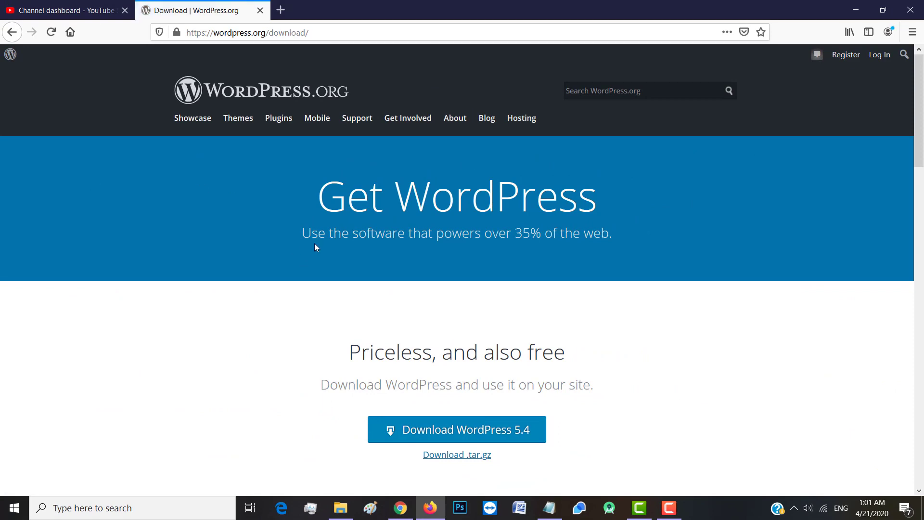
scroll(314, 245, "down", 5)
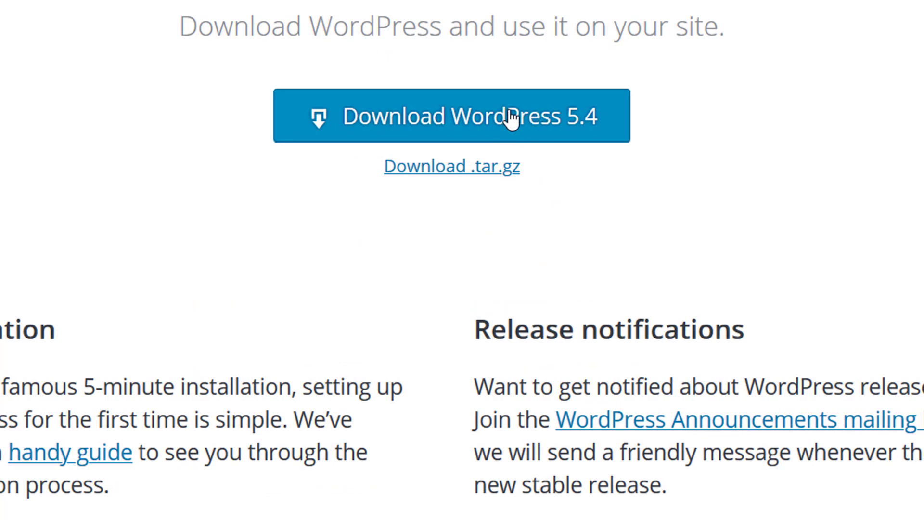
left_click(484, 190)
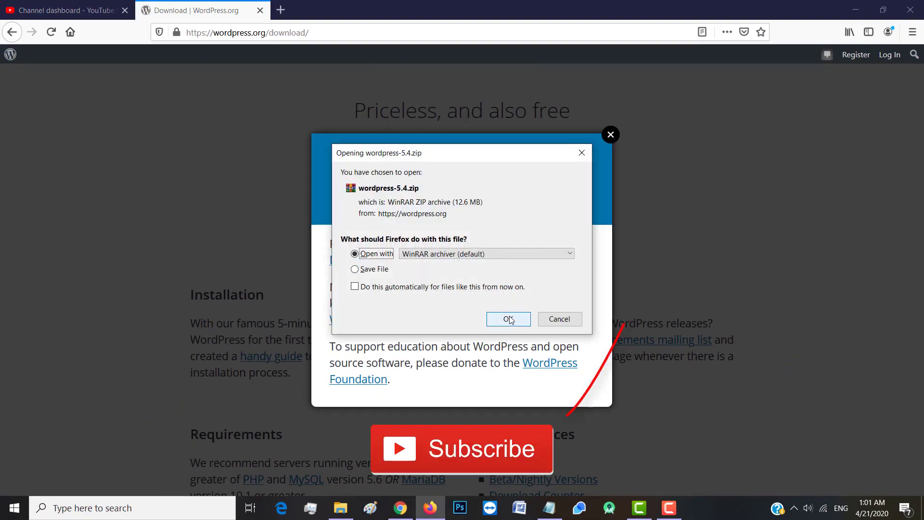
left_click(509, 319)
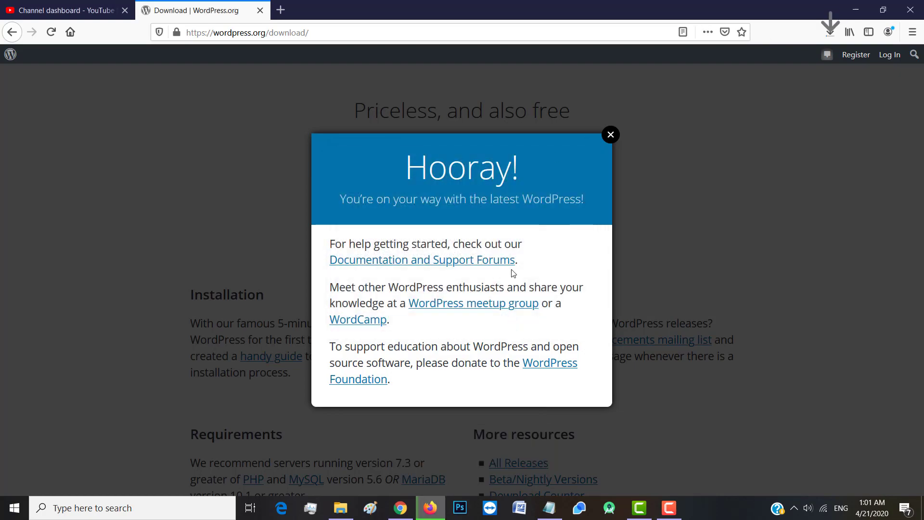
left_click(611, 135)
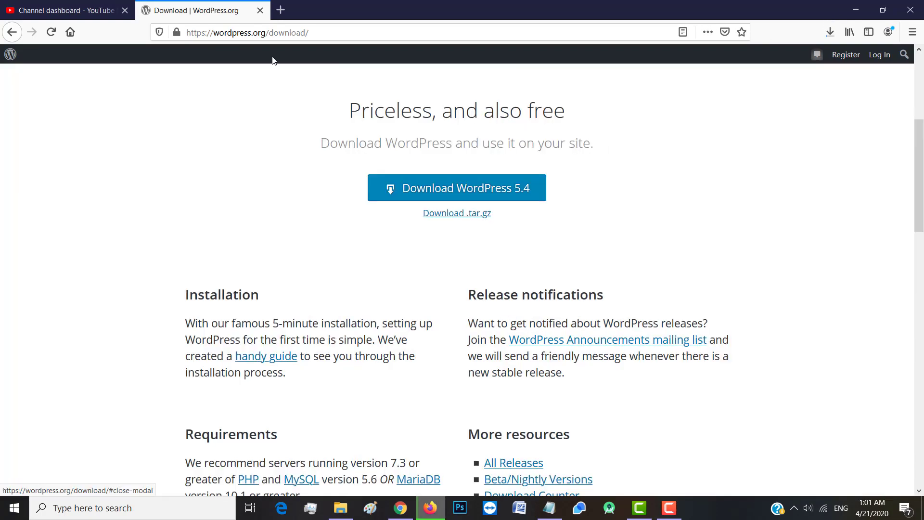
left_click(300, 33)
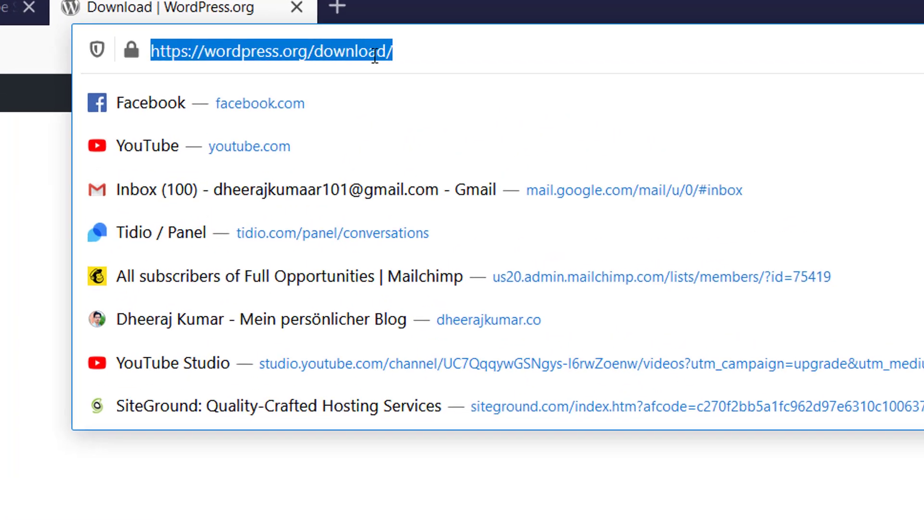
Search Google for 'xampp download' and open the apachefriends.org XAMPP download page
type("xamp")
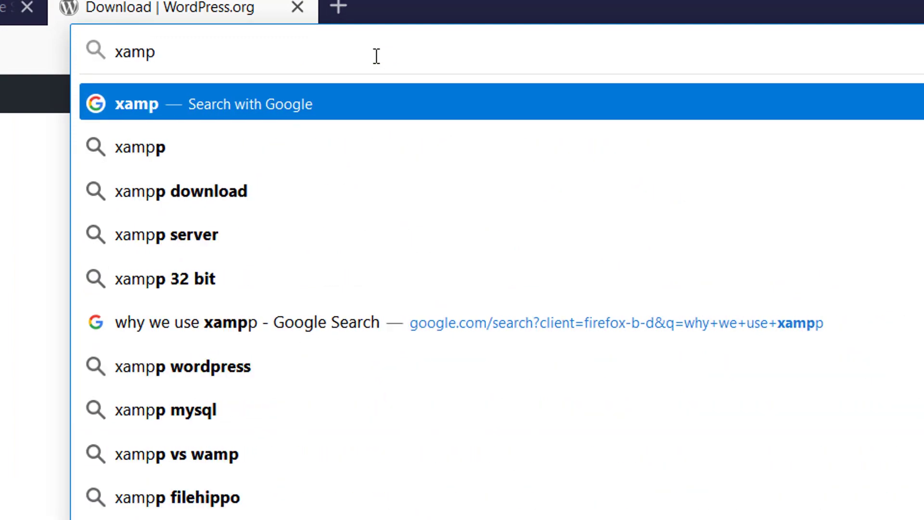
key("Down")
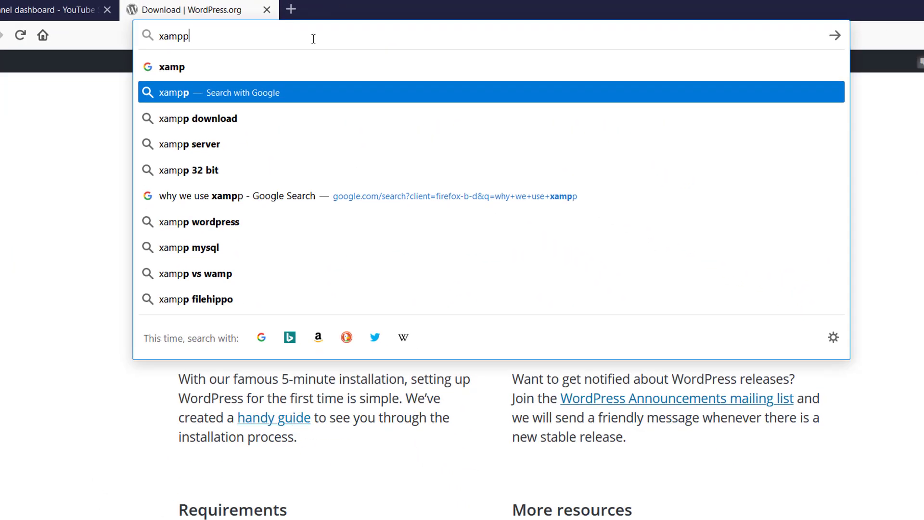
key("Down")
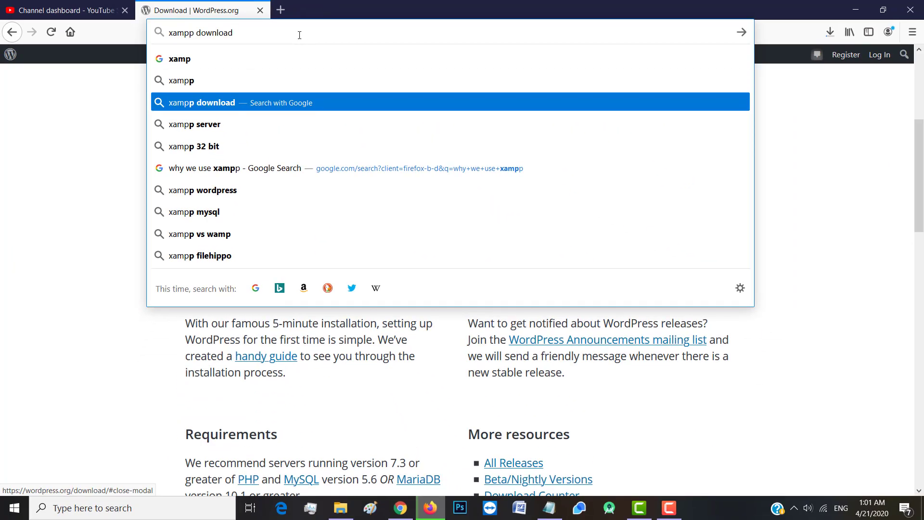
key("Return")
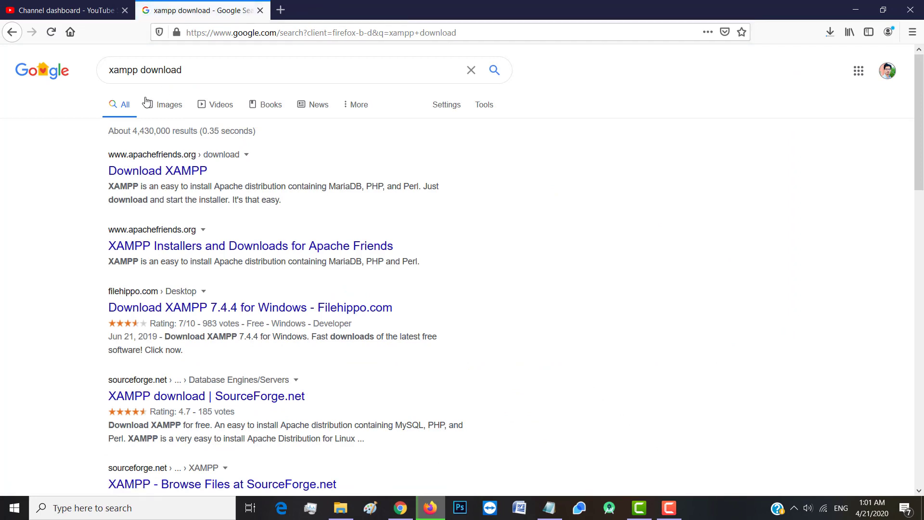
left_click(160, 171)
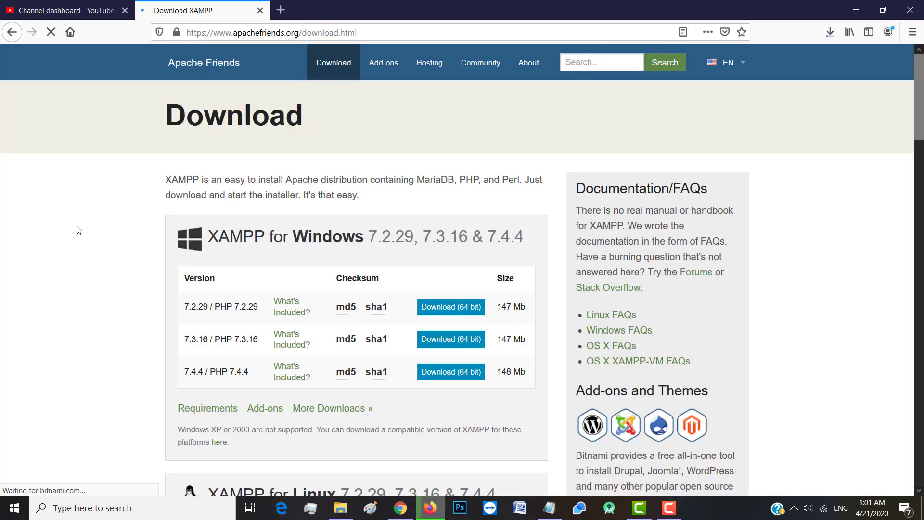
Review the Windows, Linux and OS X XAMPP installer versions in the download tables
scroll(95, 376, "down", 5)
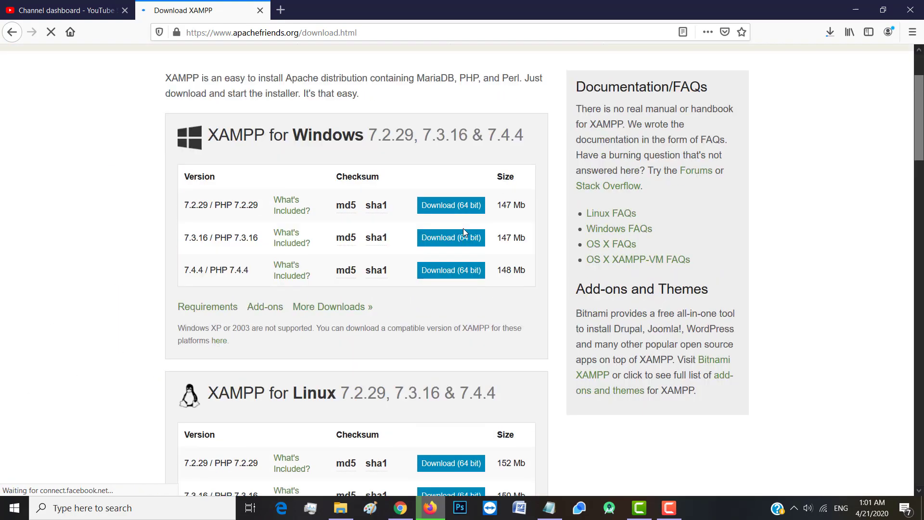
scroll(312, 333, "down", 3)
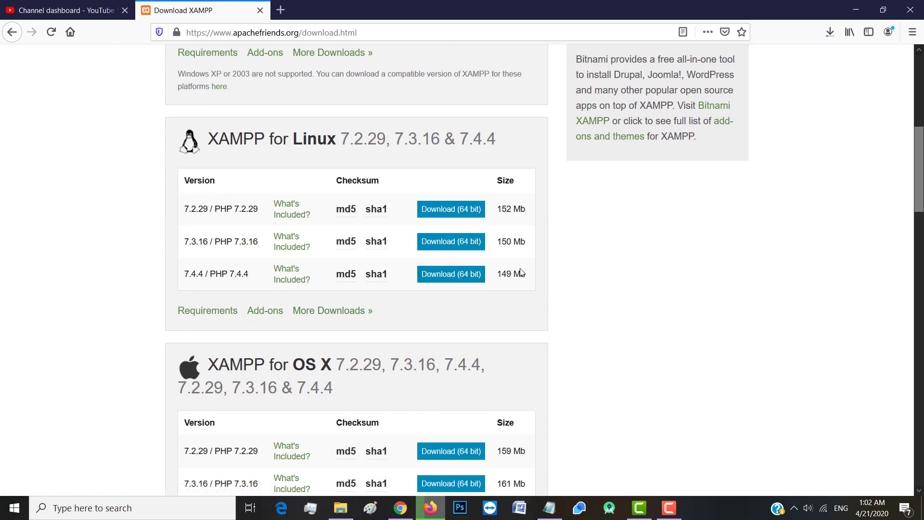
scroll(583, 278, "down", 5)
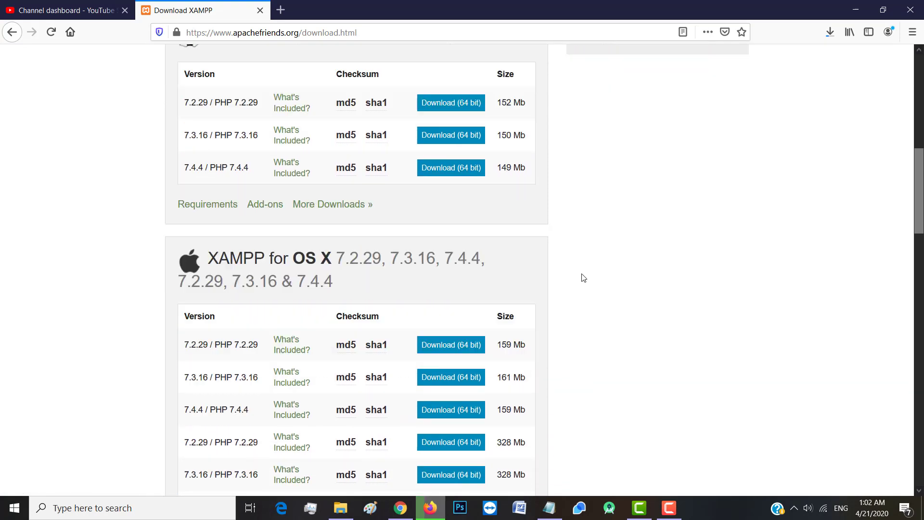
scroll(584, 278, "down", 1)
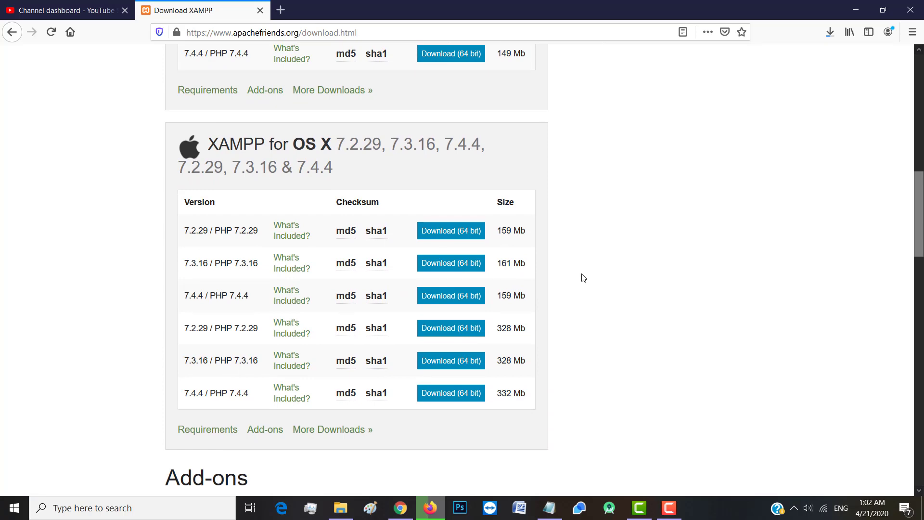
scroll(583, 277, "down", 1)
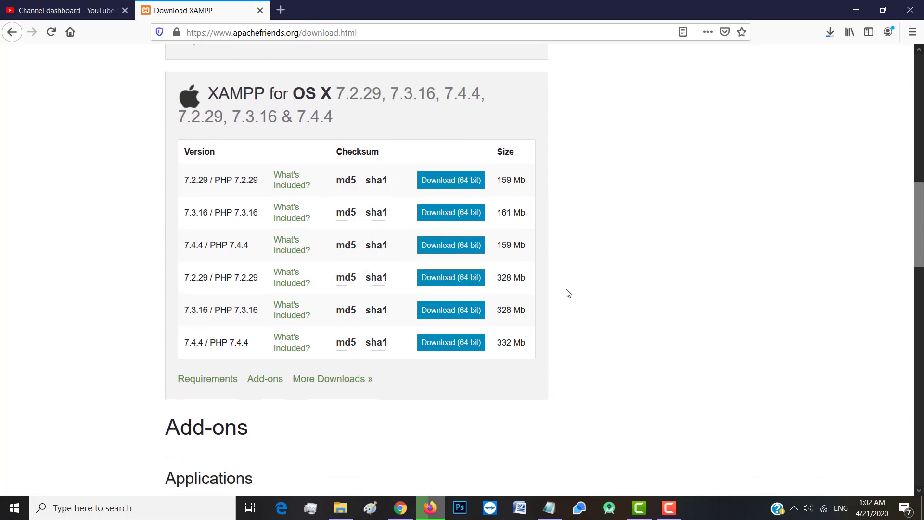
scroll(609, 268, "up", 13)
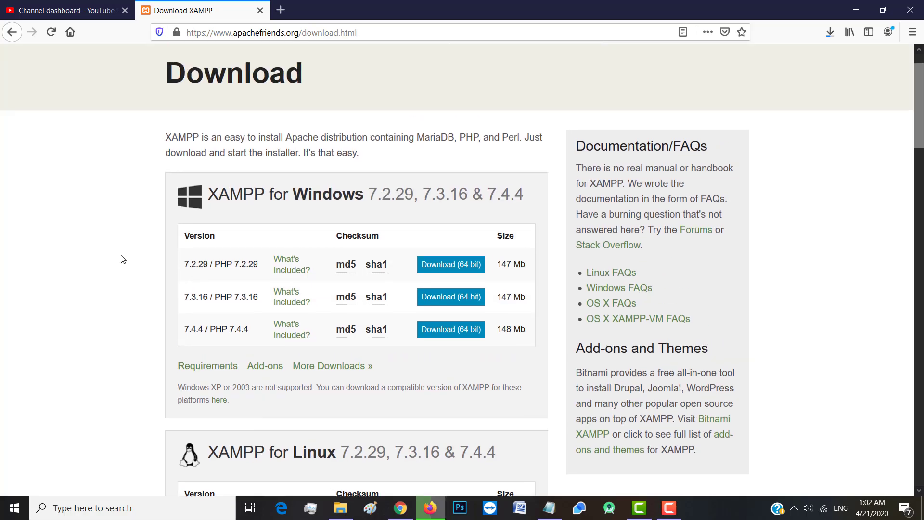
left_click_drag(391, 259, 469, 310)
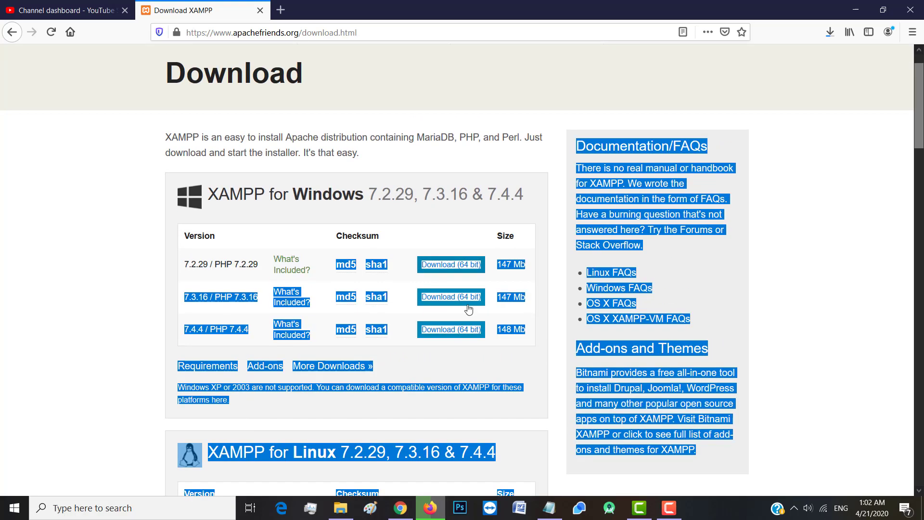
left_click(183, 260)
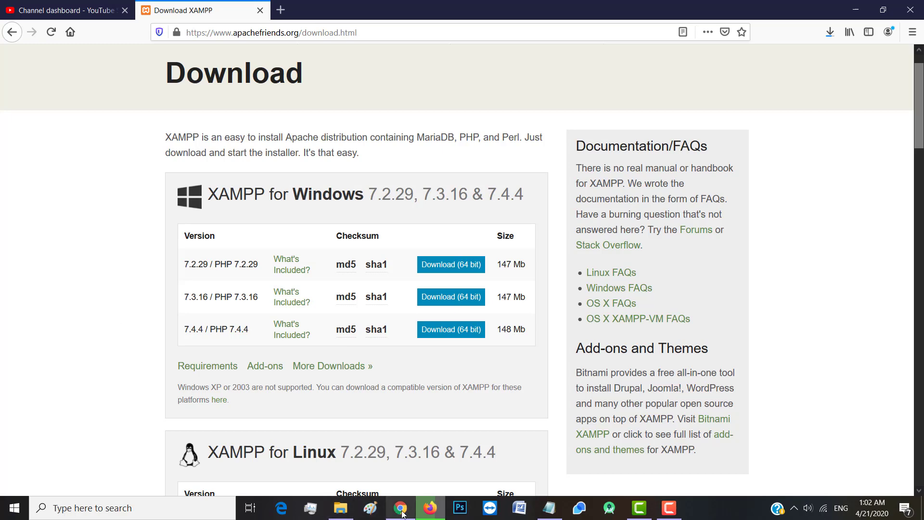
mouse_move(403, 514)
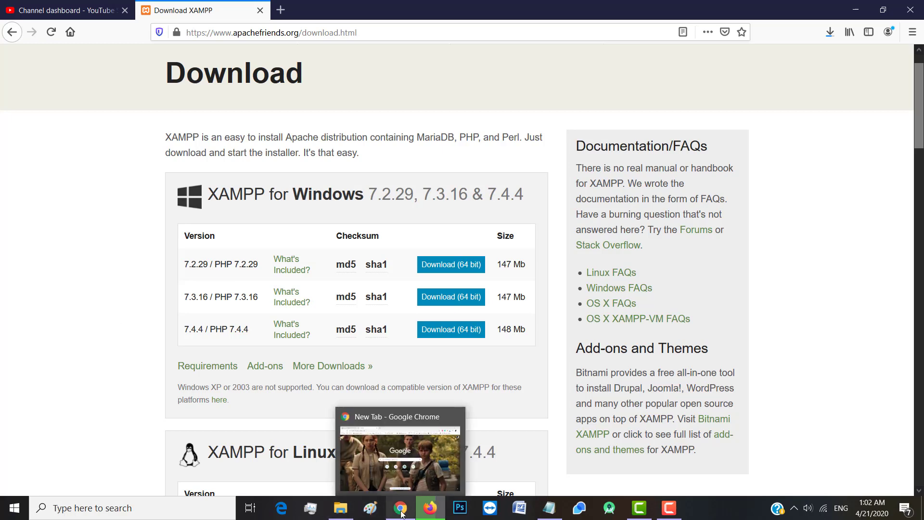
left_click(341, 508)
Launch xampp-win32-7.2.6-0-VC15-installer.exe from the Programs folder and acknowledge the UAC warning
left_click(378, 275)
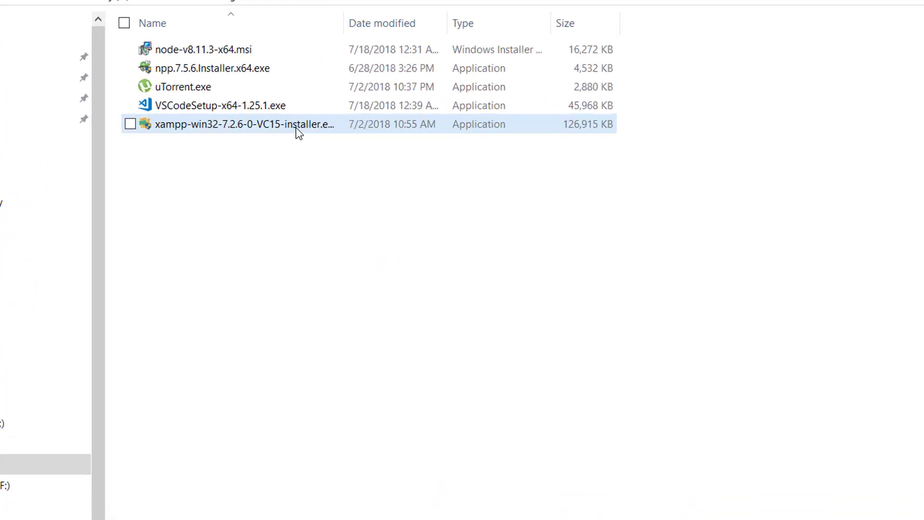
left_click(299, 130)
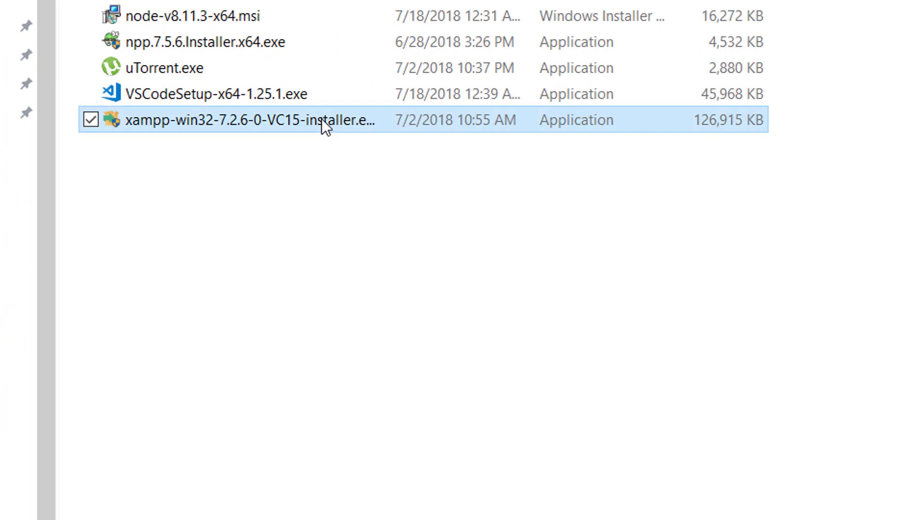
double_click(269, 120)
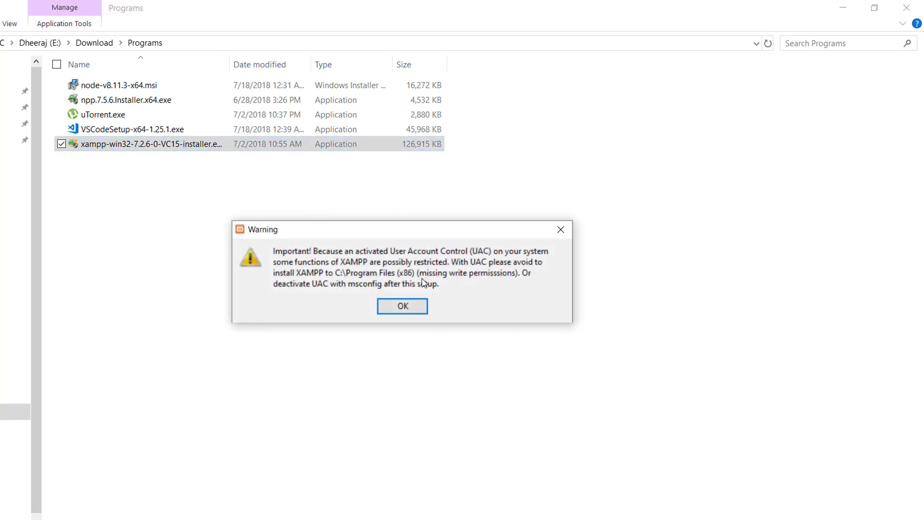
left_click(415, 309)
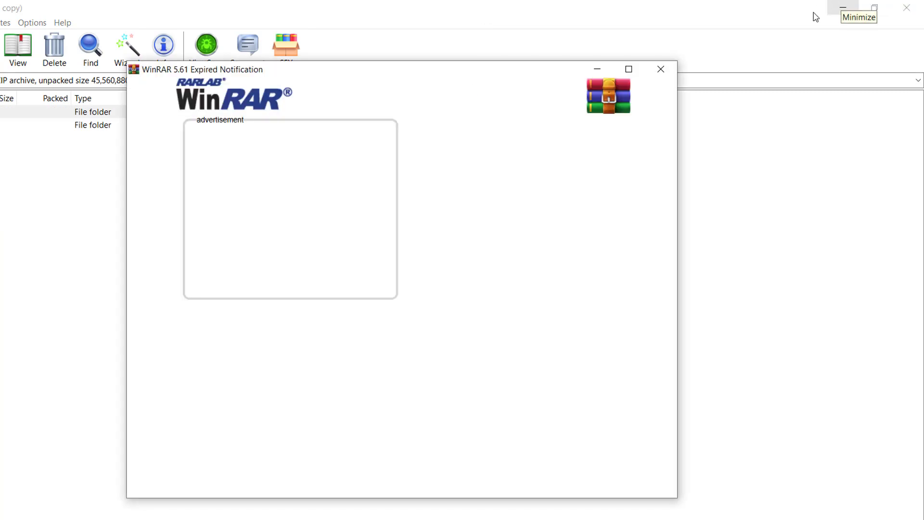
Close WinRAR's expiry notice, minimize WinRAR, and move XAMPP Setup past the welcome screen
left_click(659, 69)
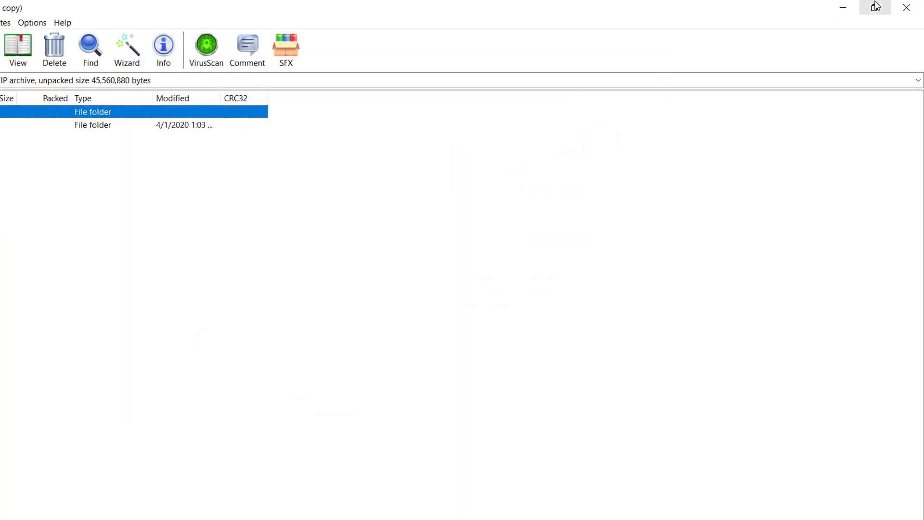
left_click(843, 7)
left_click(490, 420)
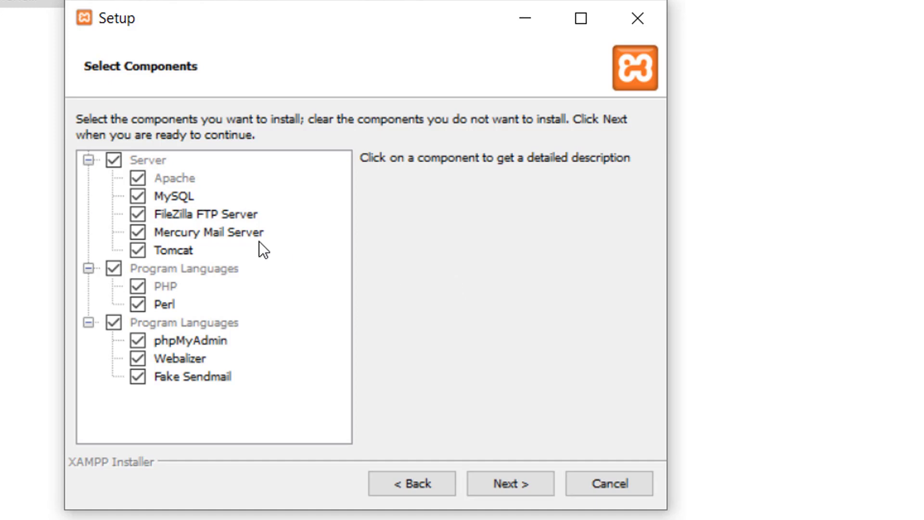
Uncheck FileZilla, Mercury, Tomcat, Perl, Webalizer and Fake Sendmail, keeping Apache, MySQL, PHP and phpMyAdmin
left_click(139, 214)
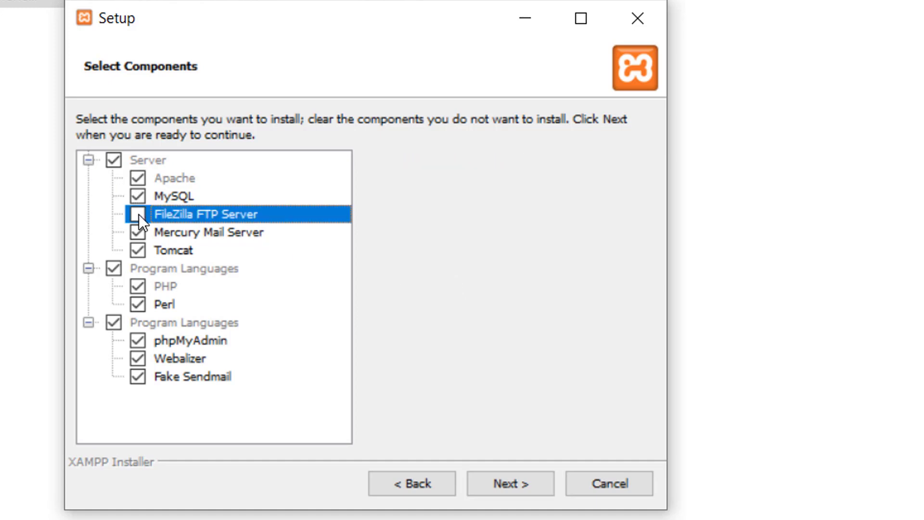
left_click(139, 230)
left_click(139, 250)
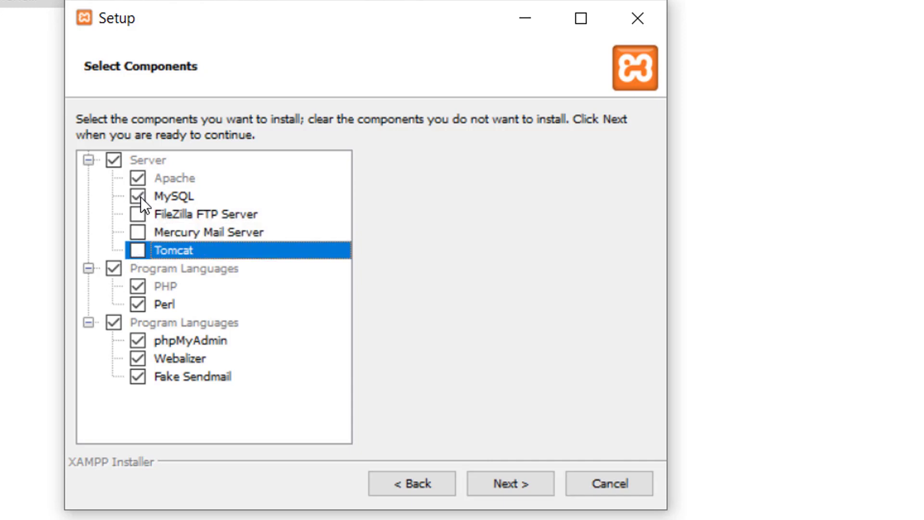
left_click(108, 267)
left_click(144, 302)
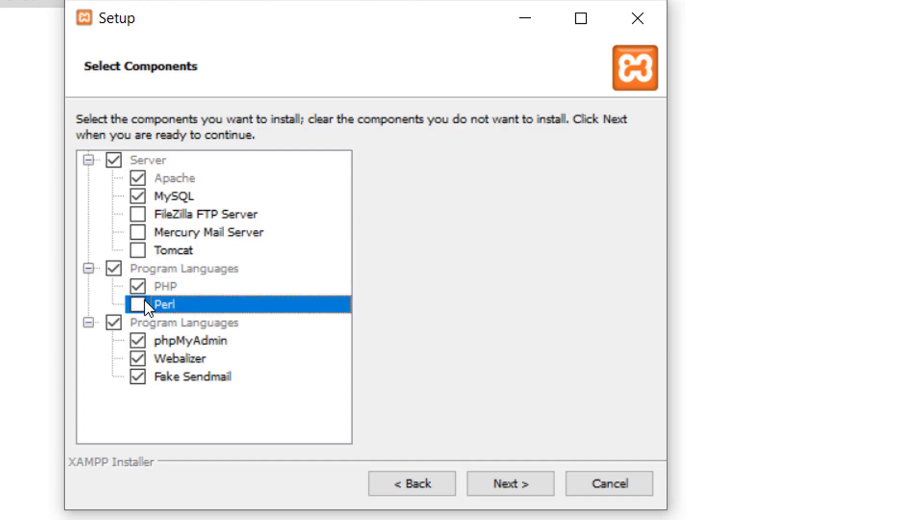
left_click(141, 283)
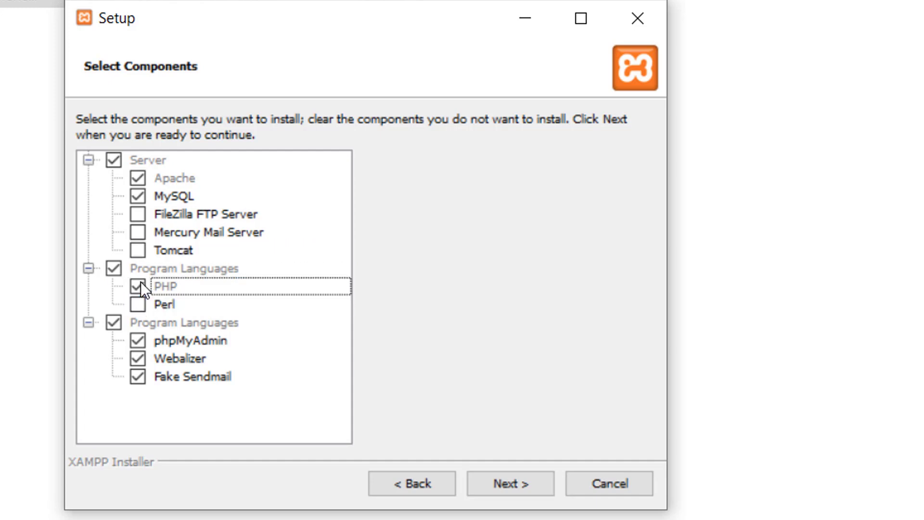
left_click(138, 363)
left_click(139, 378)
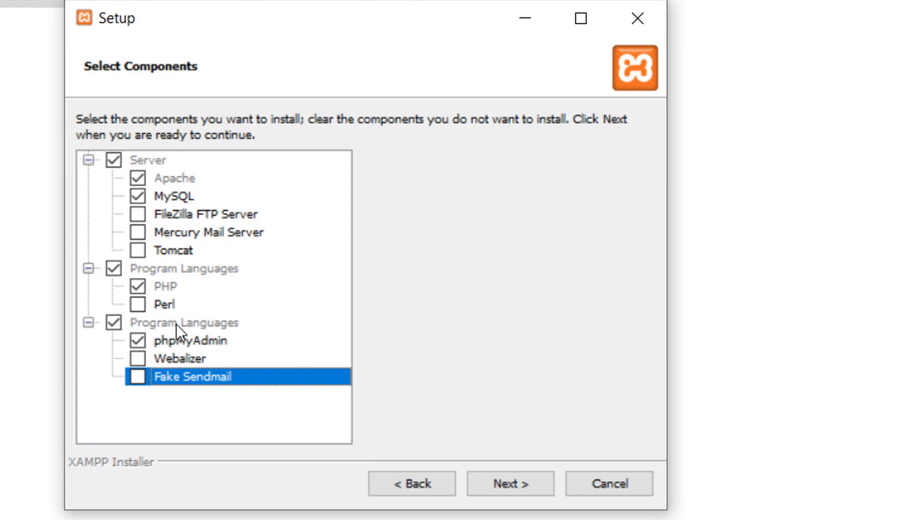
left_click(511, 483)
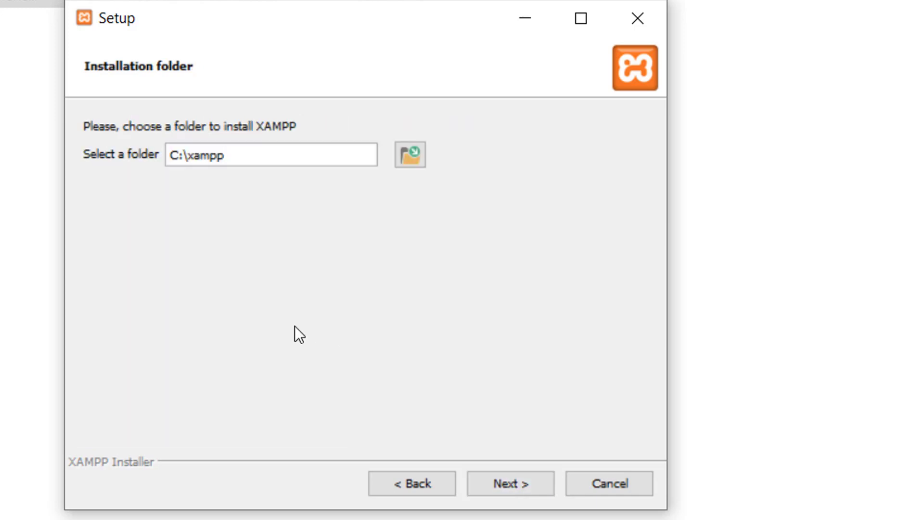
Accept C:\xampp as the install folder, start the installation, and close the Bitnami web page
left_click(512, 483)
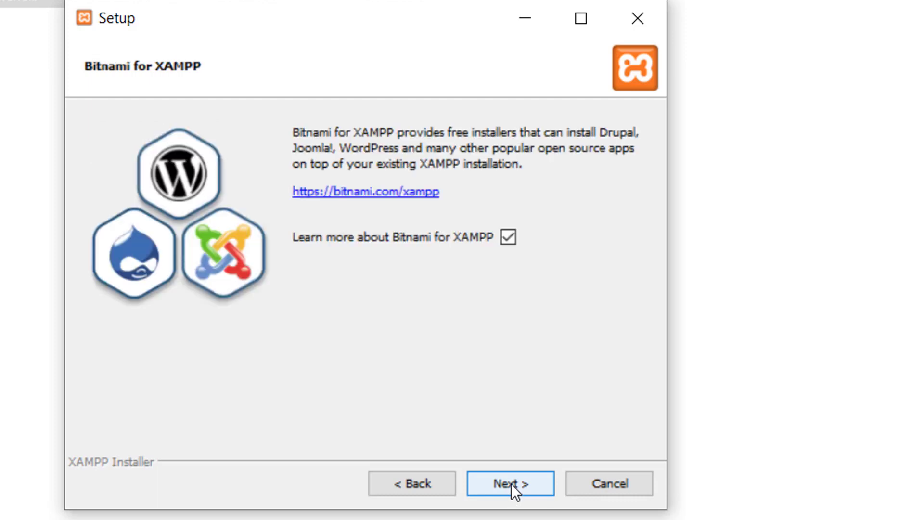
left_click(512, 484)
left_click(512, 484)
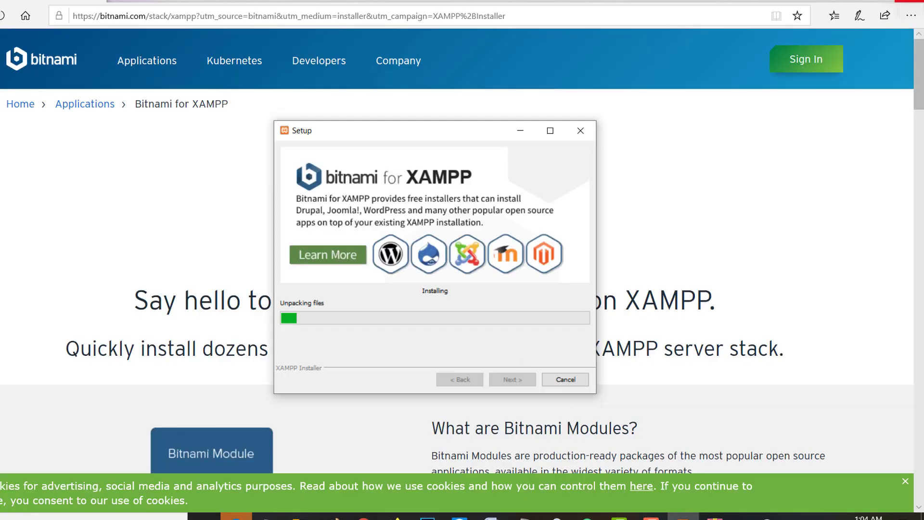
left_click(909, 3)
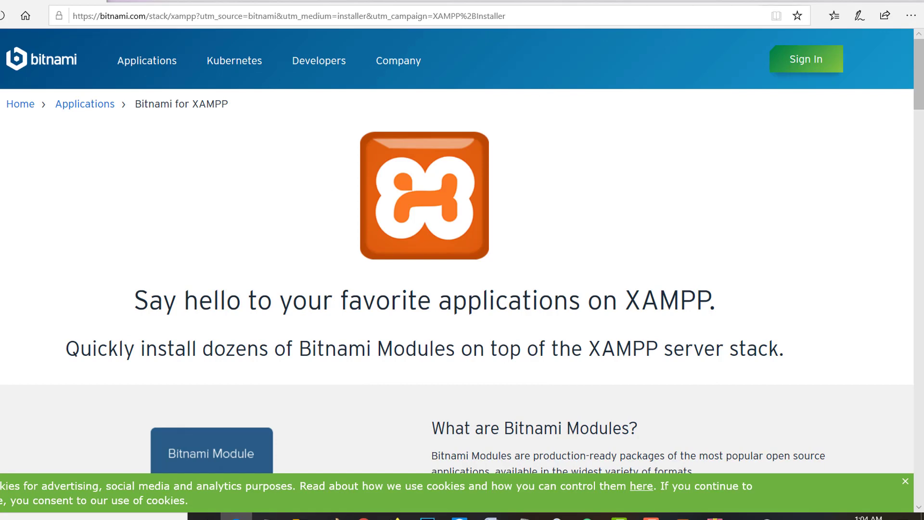
left_click(909, 2)
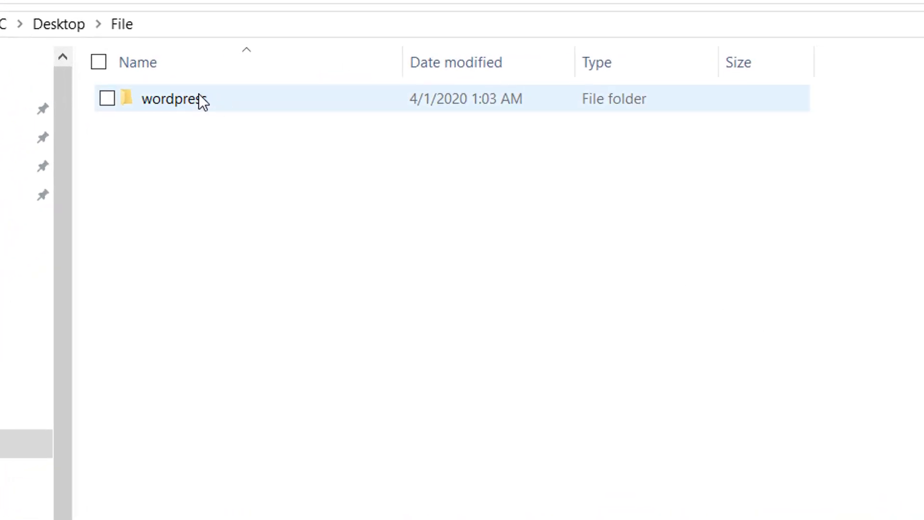
Check the wordpress folder in Desktop\File, then show the hidden notification-area icons
double_click(200, 99)
left_click(124, 93)
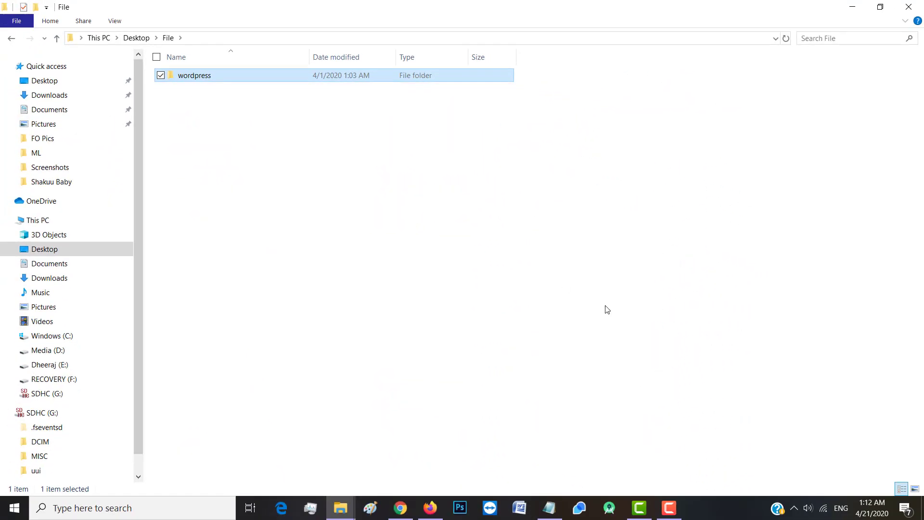
left_click(794, 508)
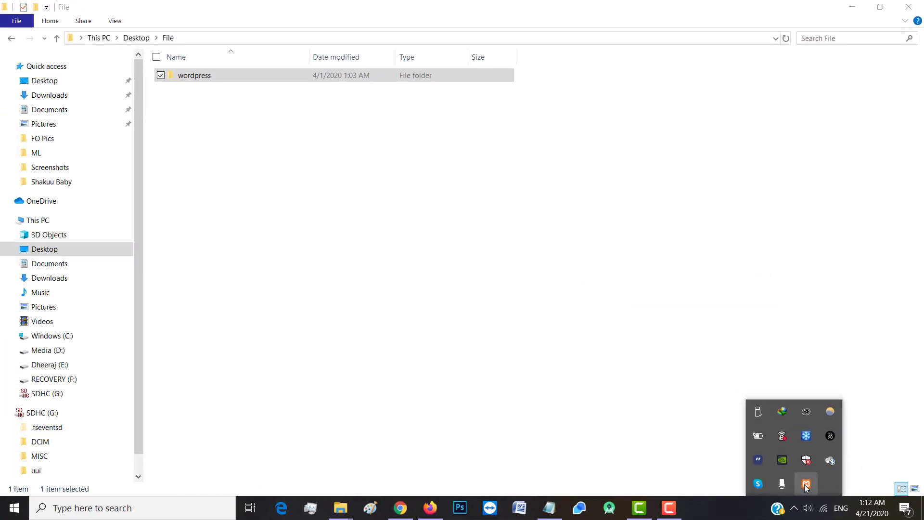
Start Apache and MySQL in XAMPP Control Panel and open phpMyAdmin through MySQL's Admin button
left_click(806, 486)
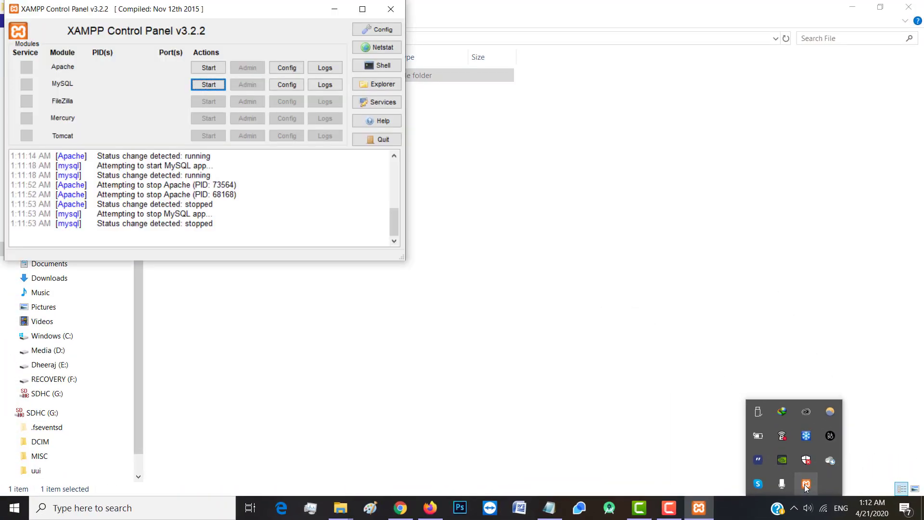
left_click(508, 383)
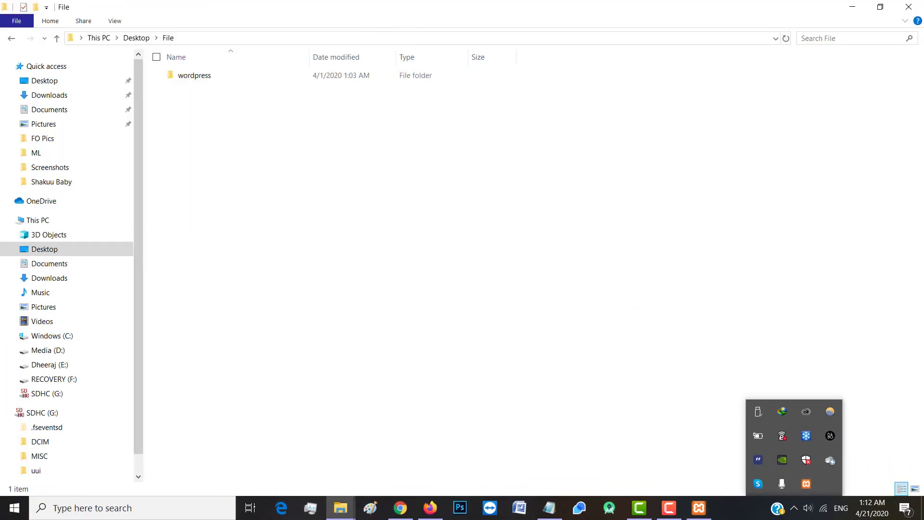
left_click(700, 510)
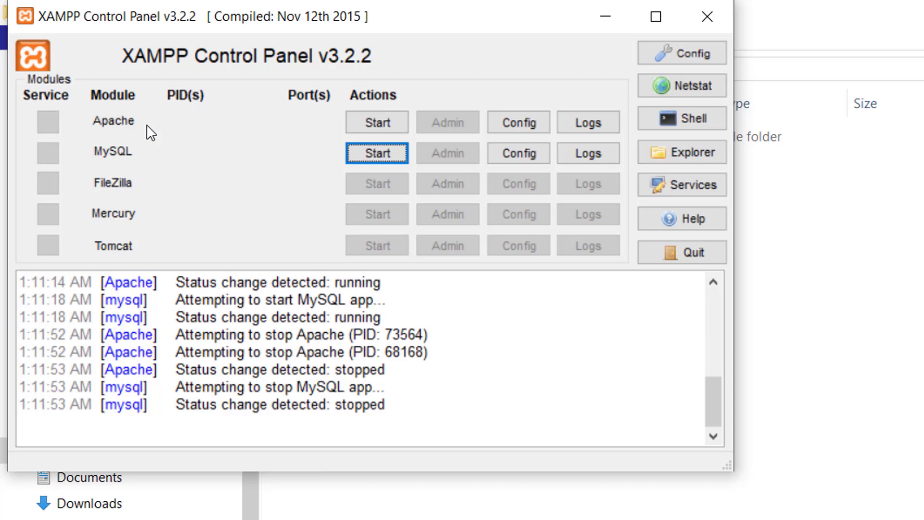
left_click(378, 123)
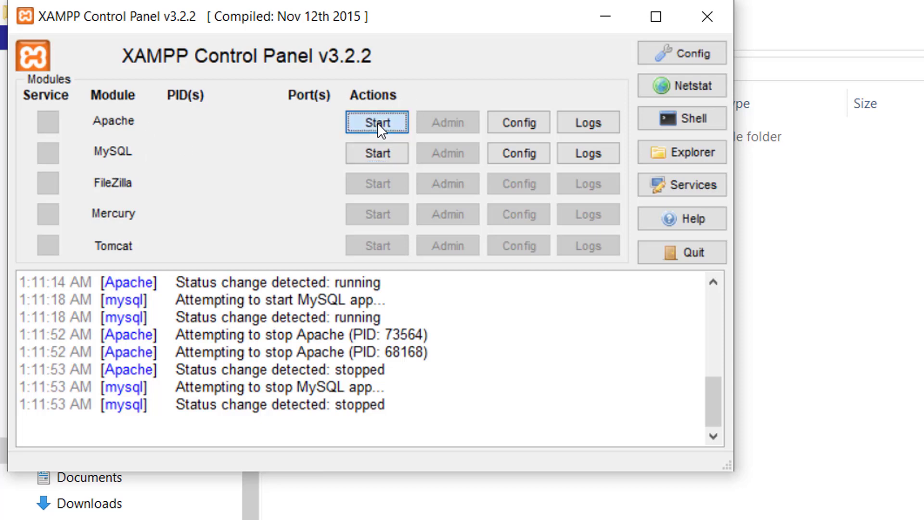
left_click(382, 152)
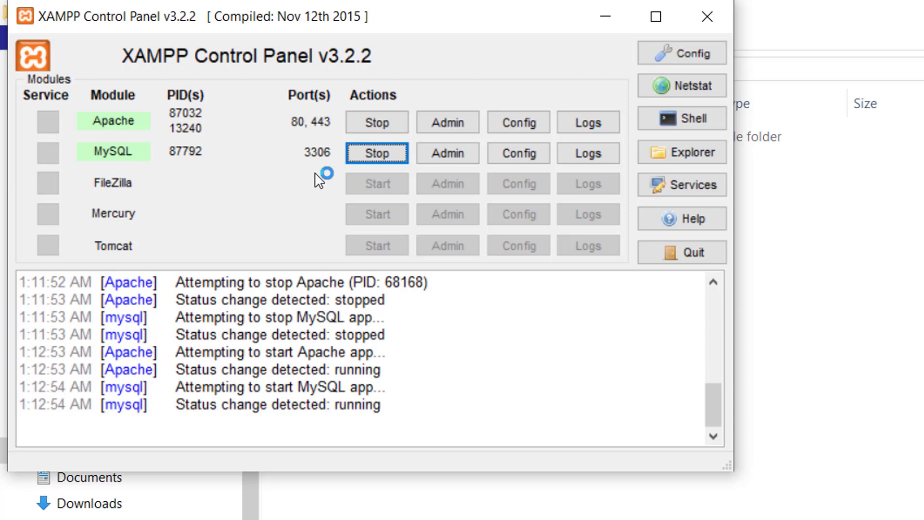
left_click(446, 150)
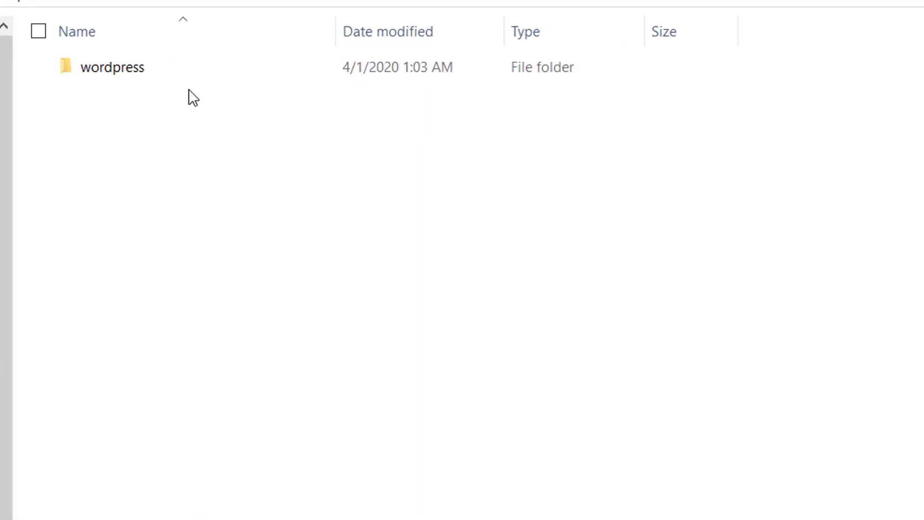
Copy the wordpress folder from Desktop\File and paste it into C:\xampp\htdocs
left_click(157, 60)
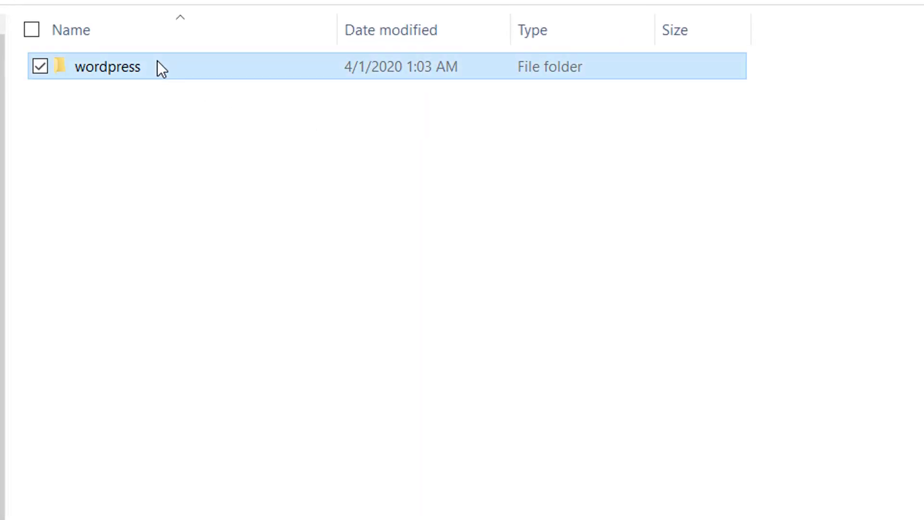
double_click(189, 64)
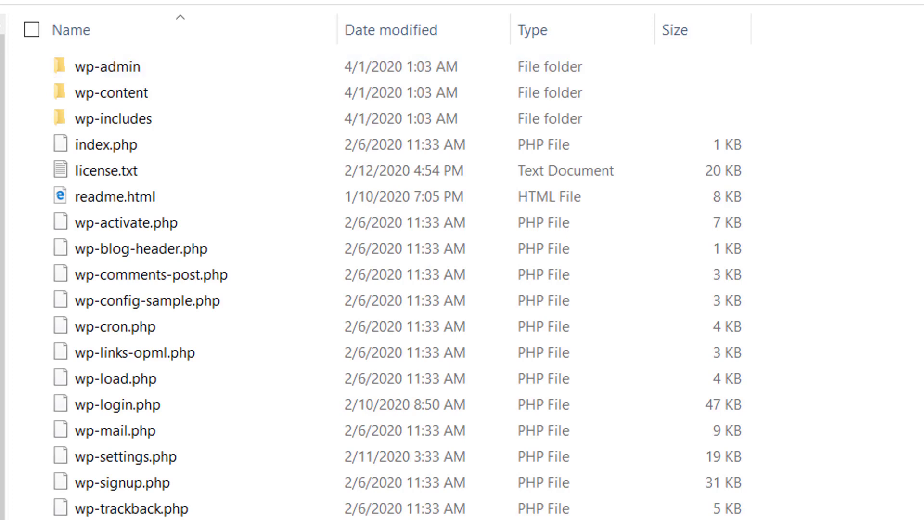
key("alt+Left")
mouse_move(204, 61)
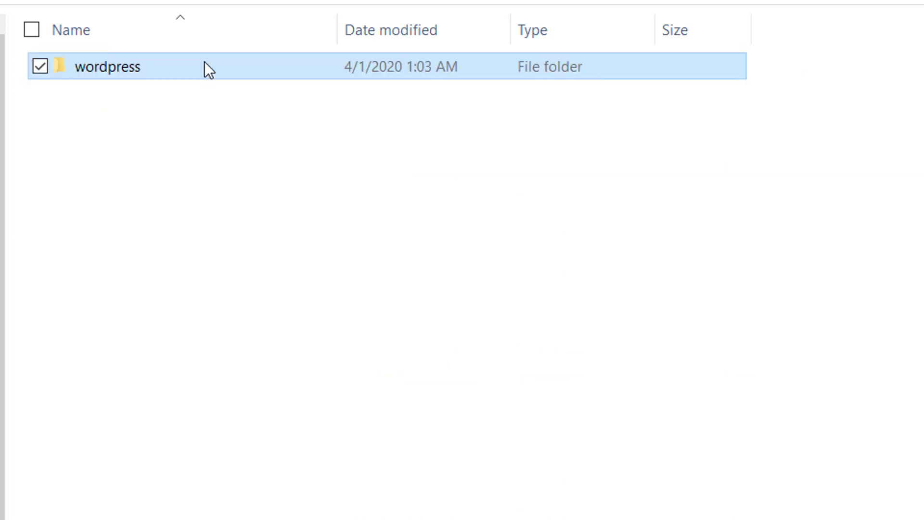
double_click(205, 61)
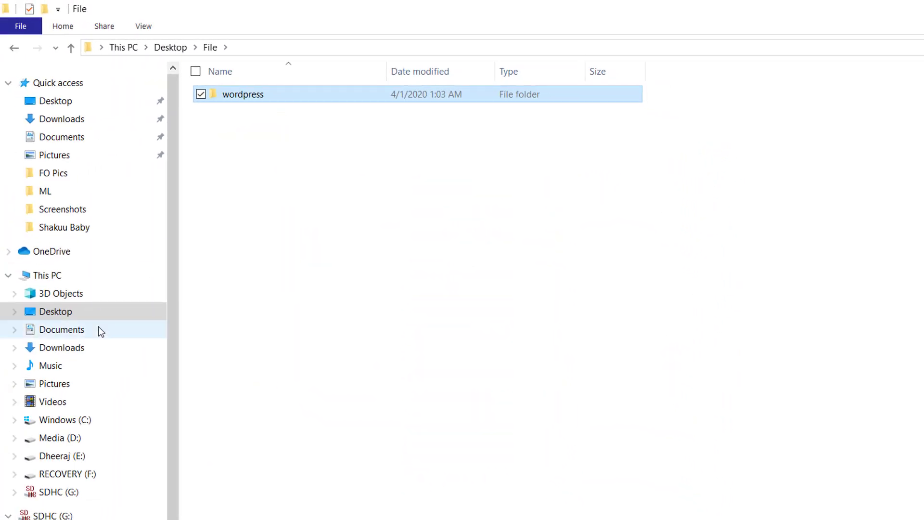
left_click(65, 420)
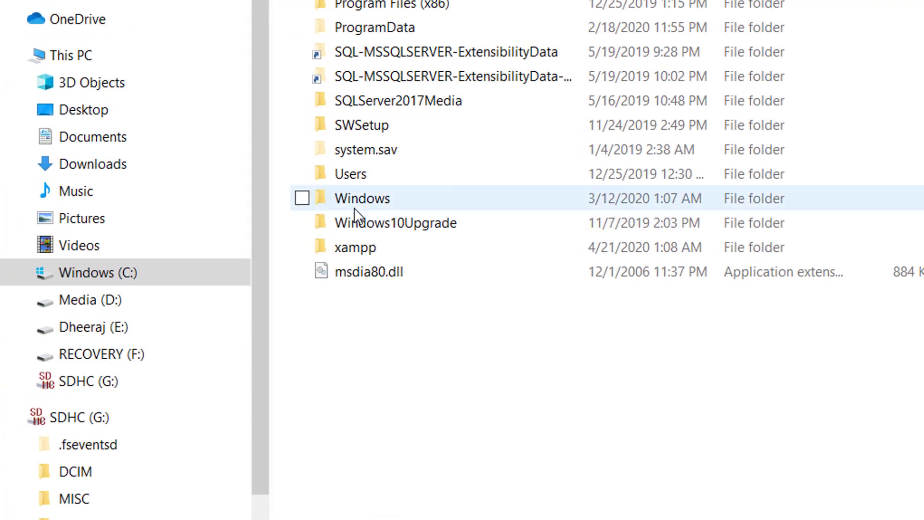
double_click(394, 245)
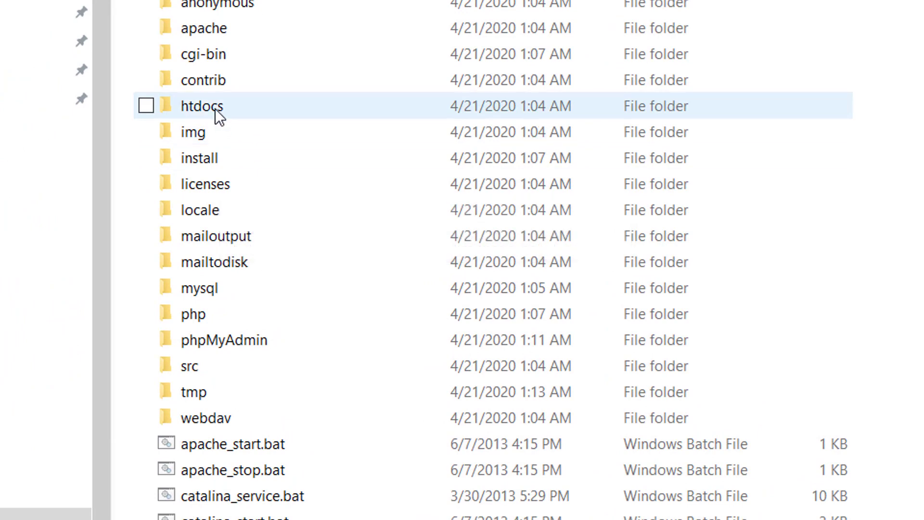
double_click(270, 105)
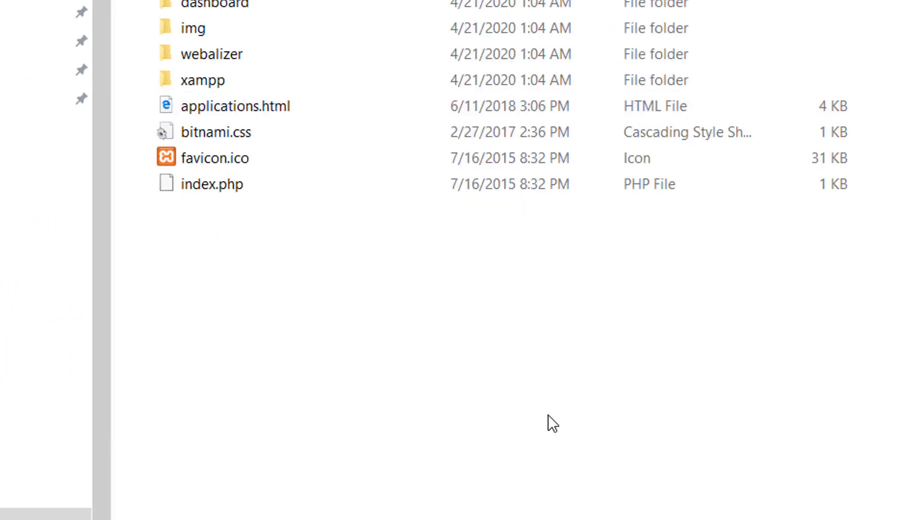
key("ctrl+v")
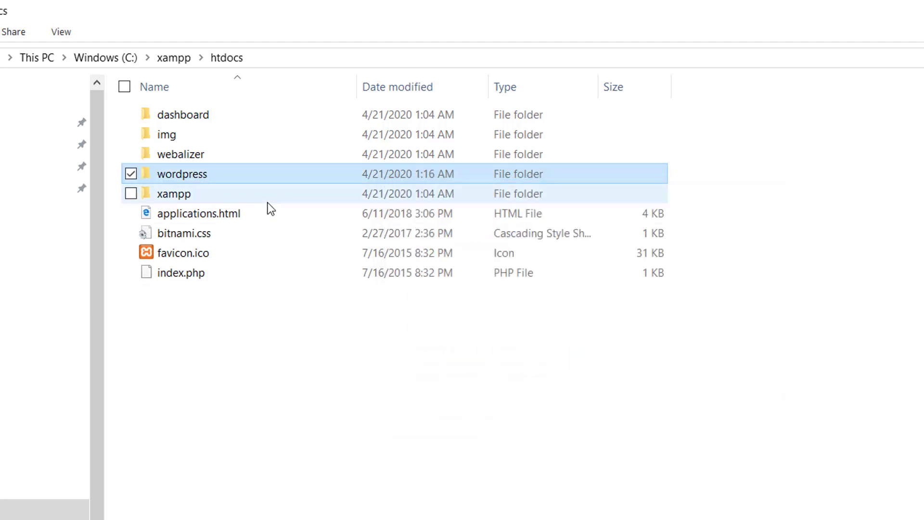
Rename the copied wordpress folder in htdocs to Mysite and check its files
right_click(215, 175)
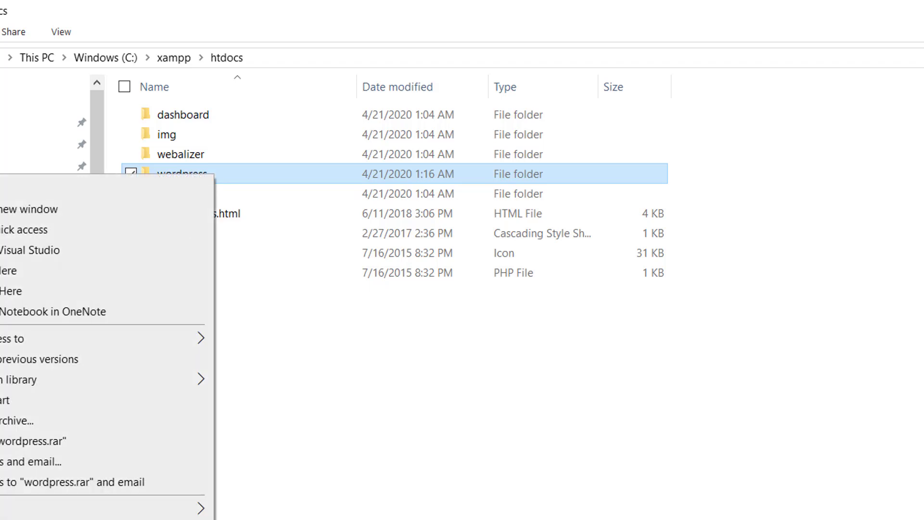
type("m")
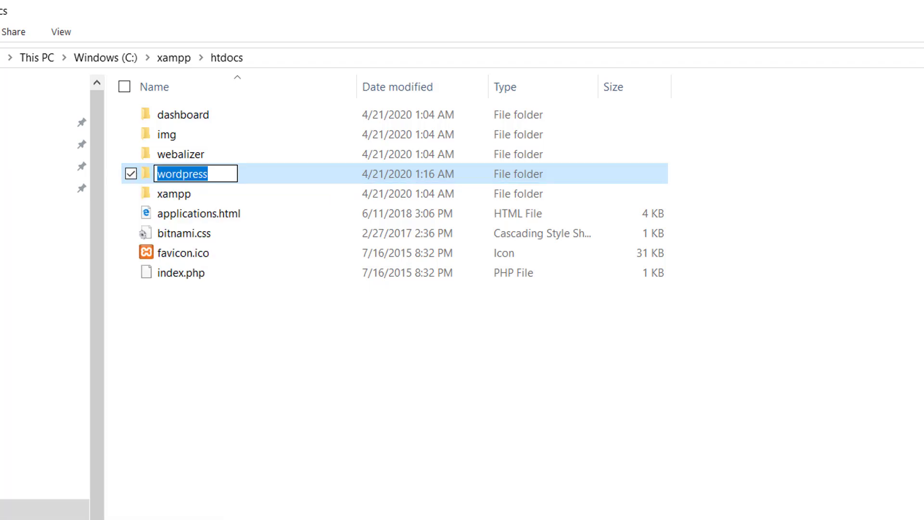
type("Mysite")
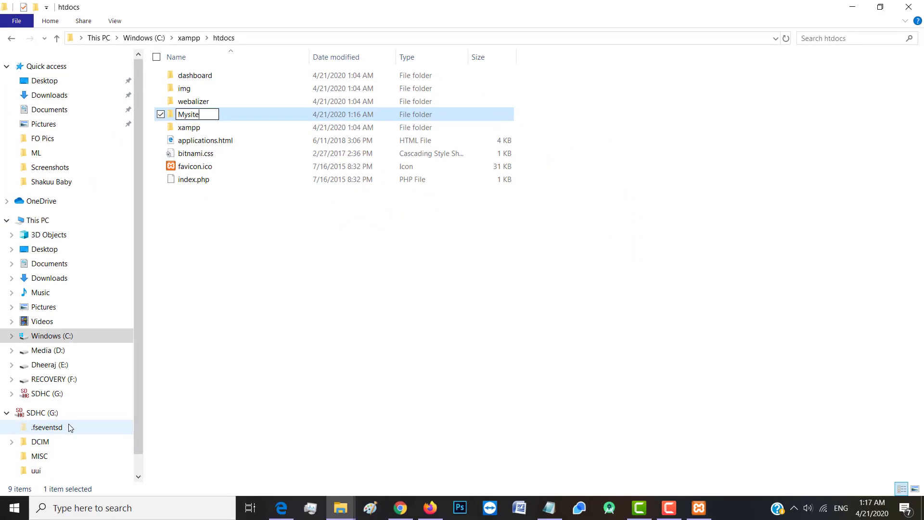
key("Return")
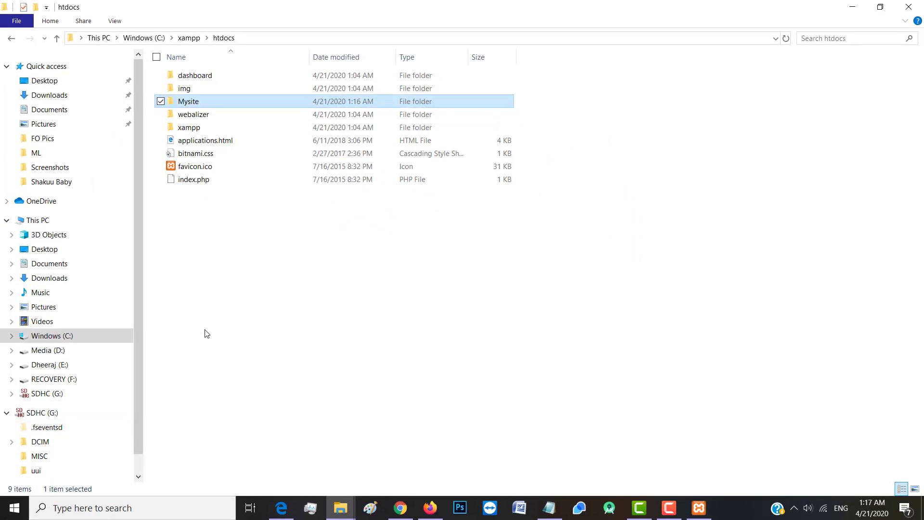
double_click(202, 102)
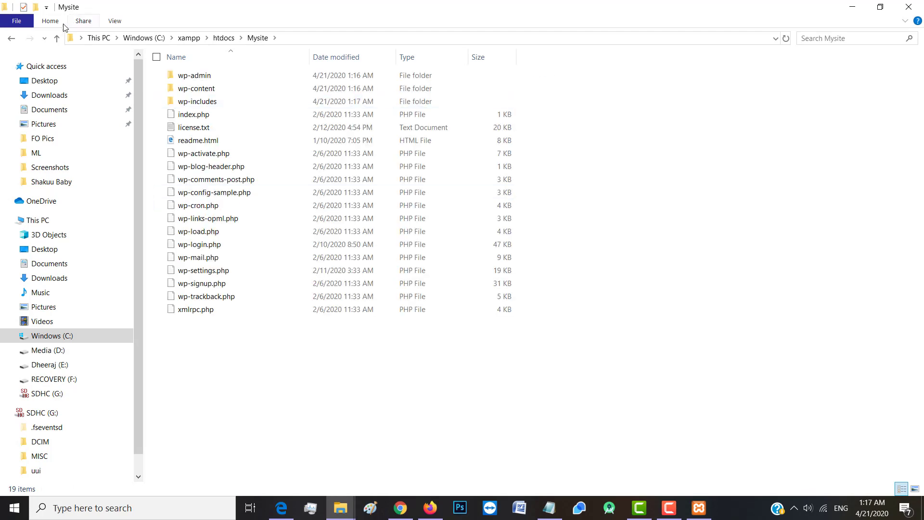
left_click(56, 38)
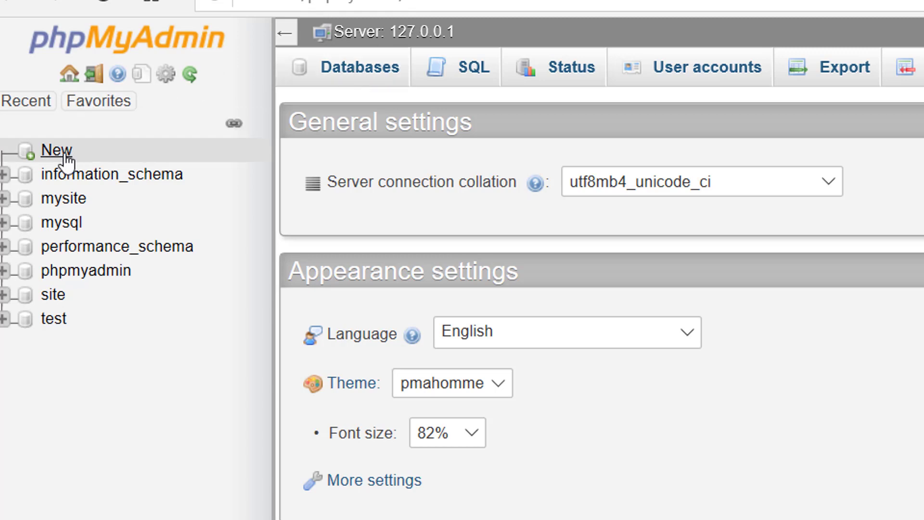
Create a database named Data, leaving the collation at its default
left_click(363, 67)
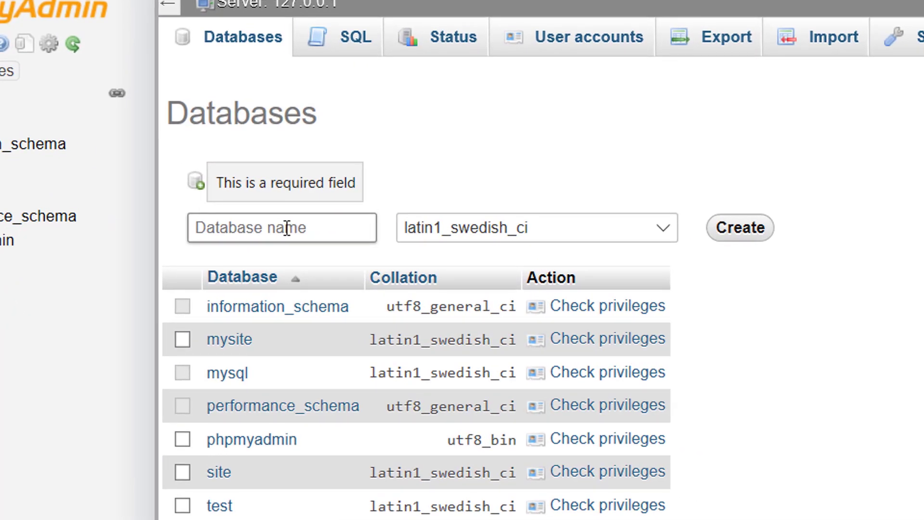
left_click(287, 228)
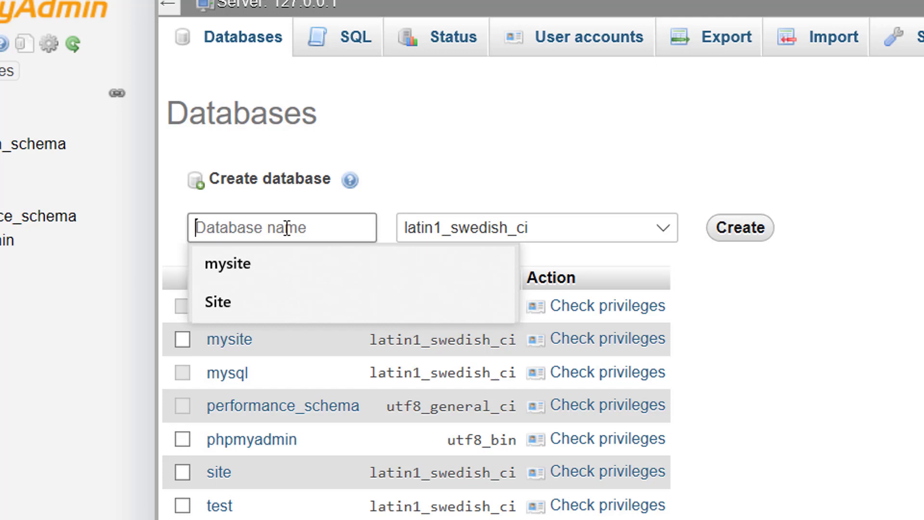
type("D")
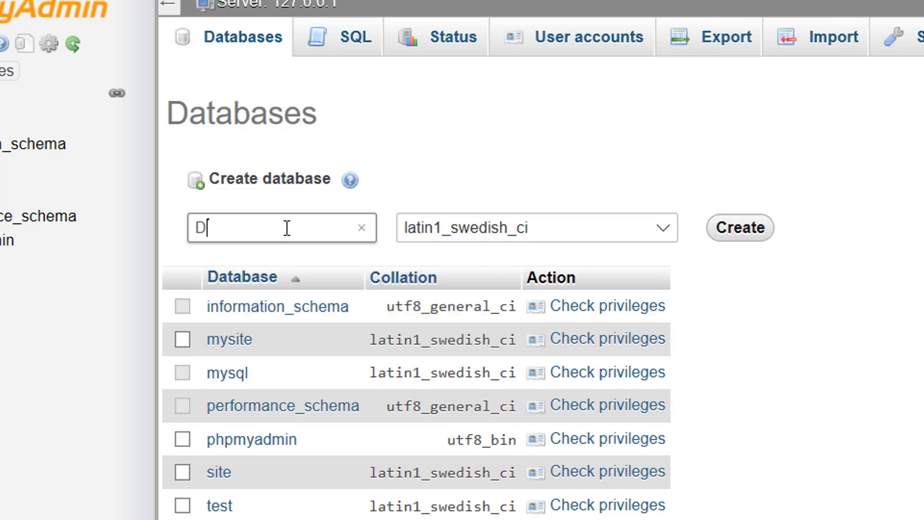
type("ata")
left_click(664, 224)
left_click_drag(666, 223, 668, 11)
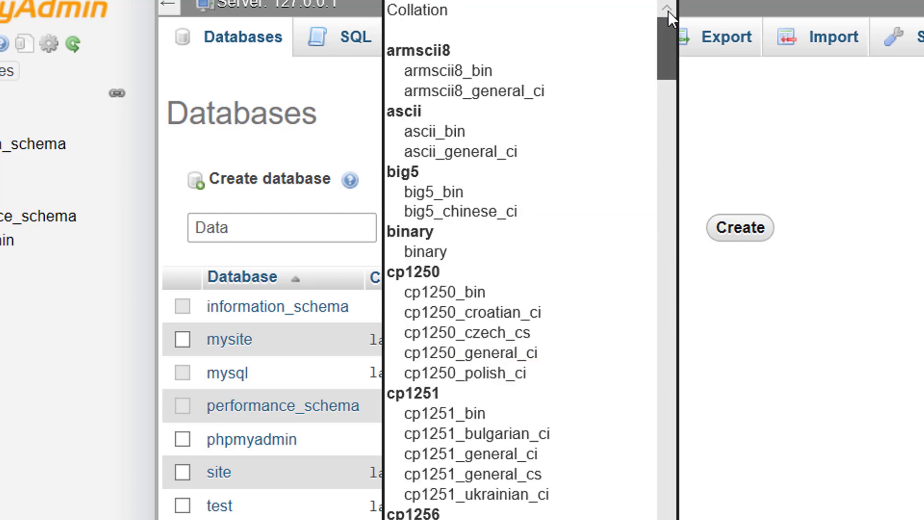
left_click(400, 11)
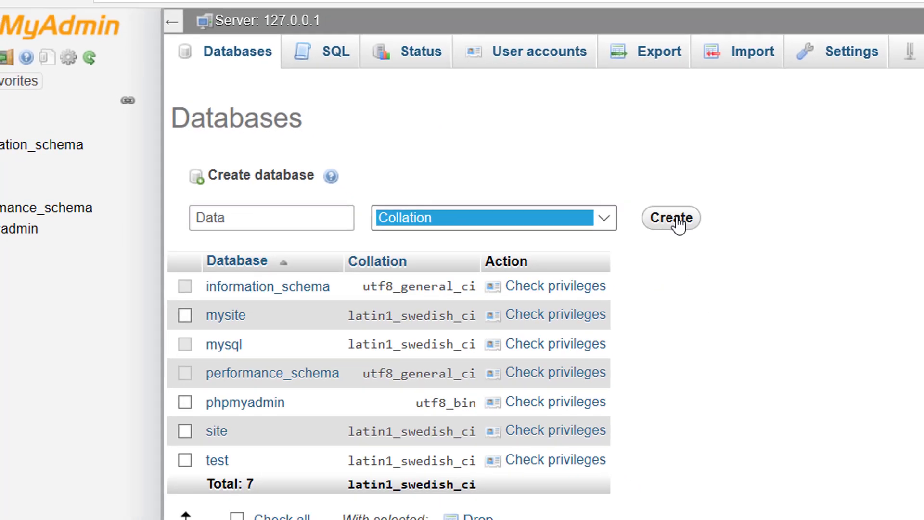
left_click(741, 227)
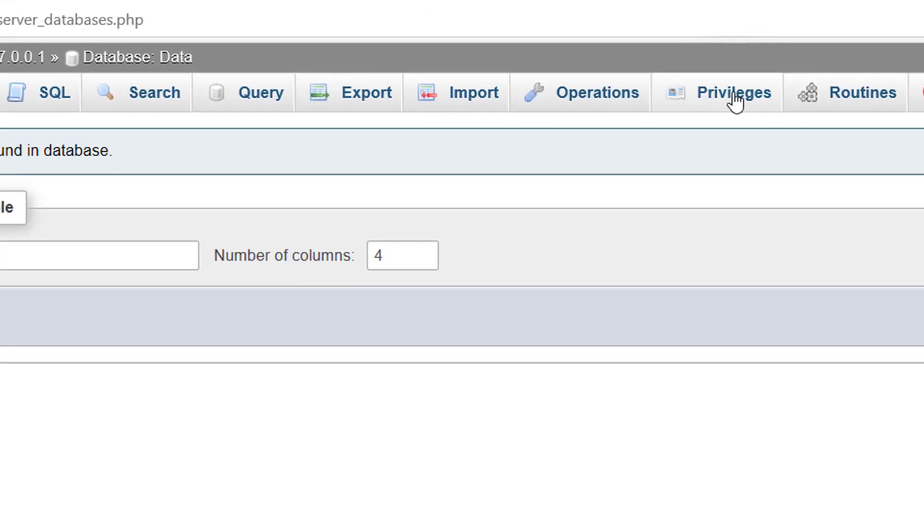
Start a new user account for Data, changing the taken name admin to user
left_click(735, 96)
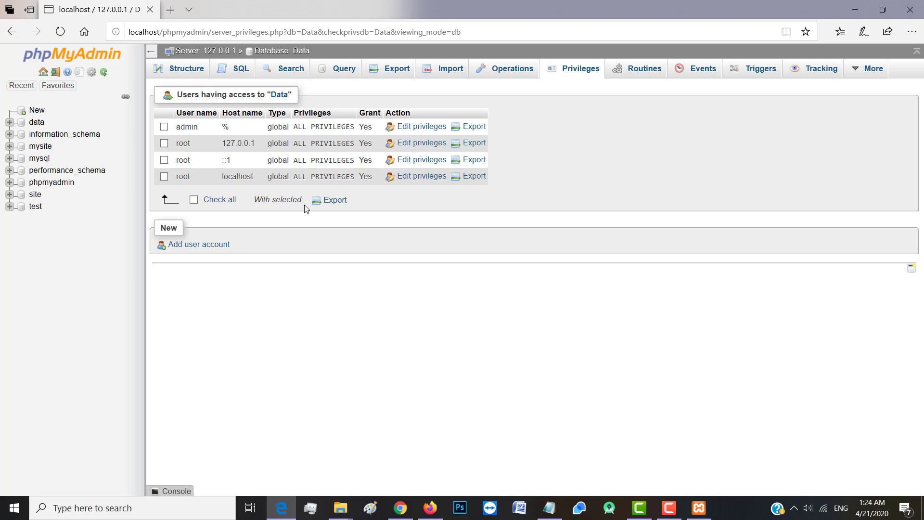
left_click(208, 245)
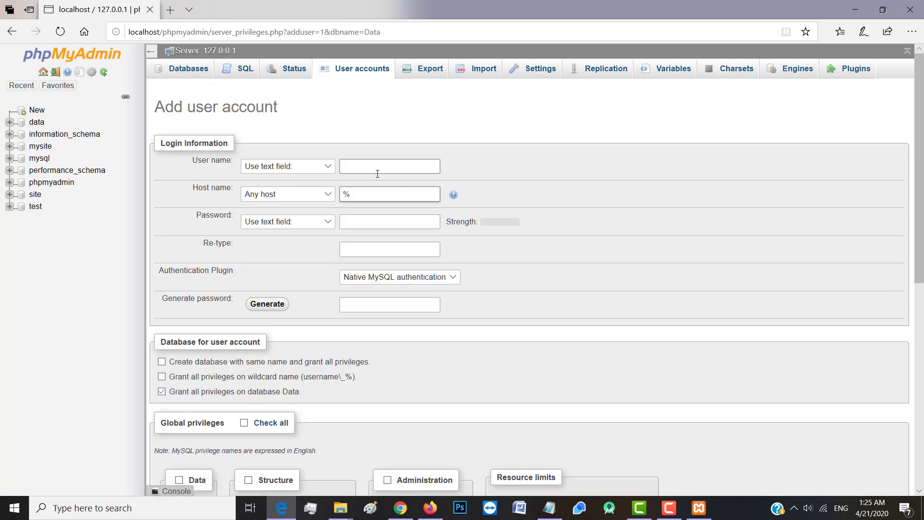
left_click(356, 165)
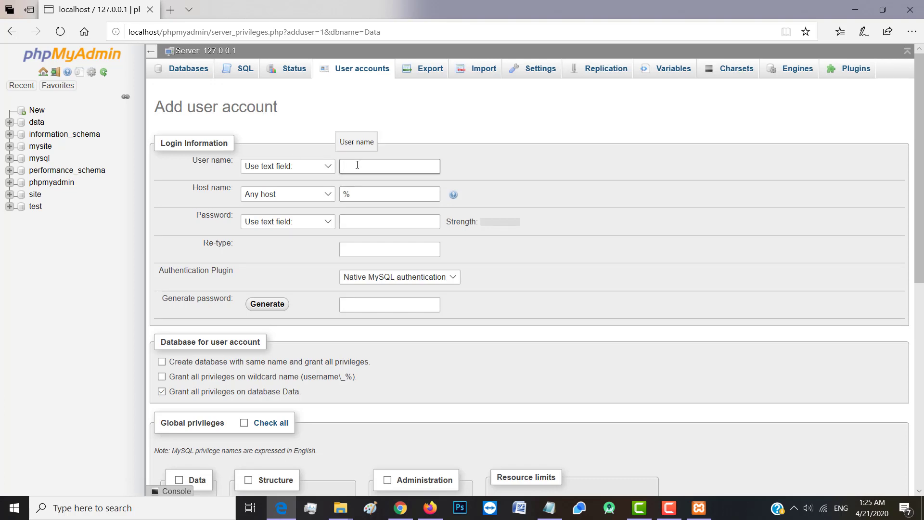
type("admin")
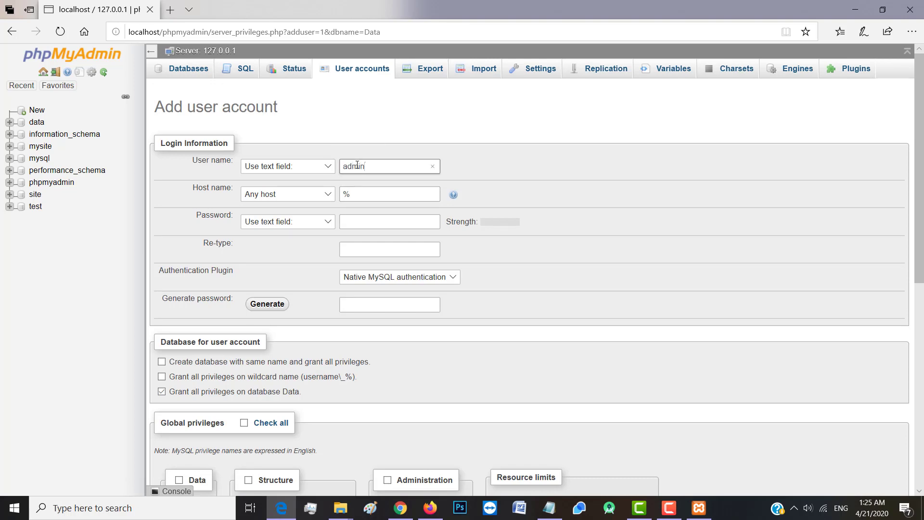
left_click(537, 195)
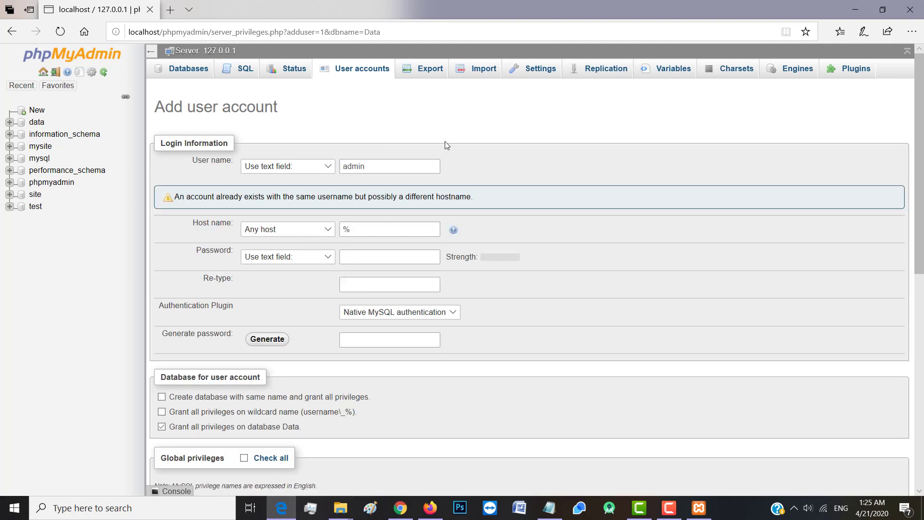
left_click(376, 167)
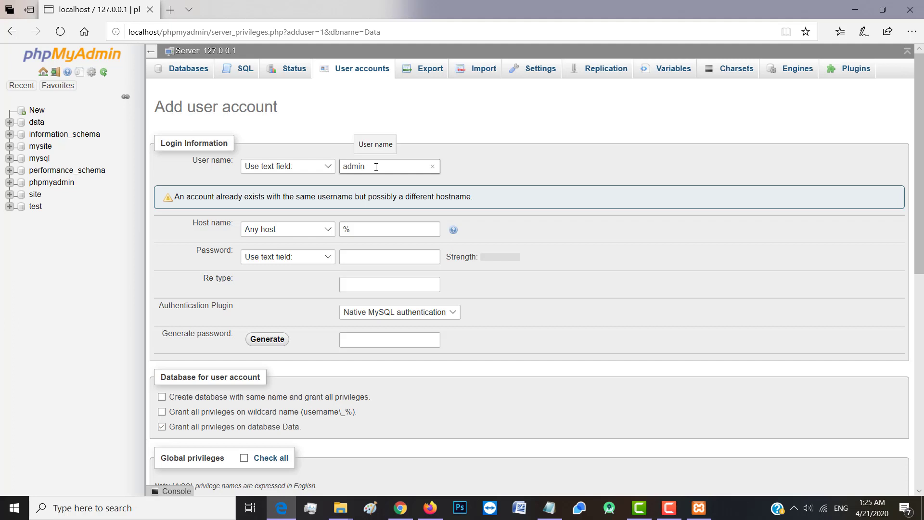
key("BackSpace")
key("BackSpace")
key("BackSpace")
key("BackSpace")
key("BackSpace")
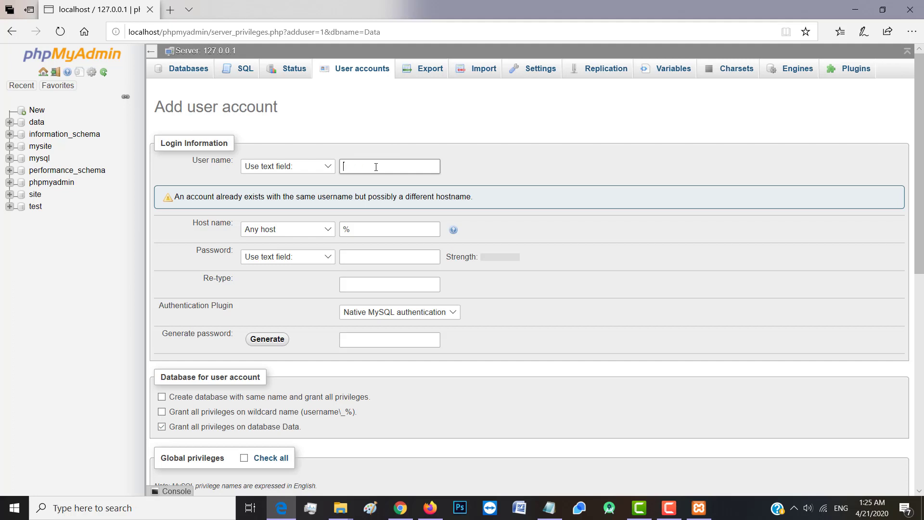
type("user")
left_click(520, 127)
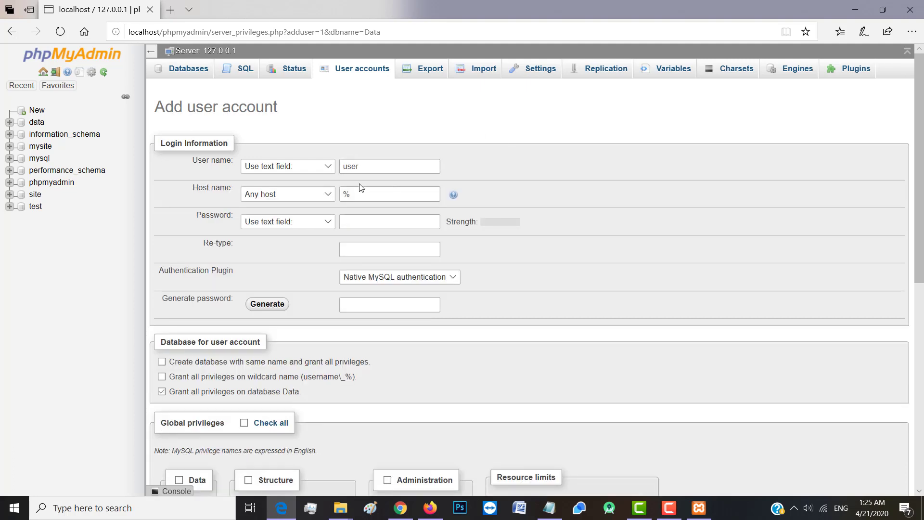
Restrict the account to Local host and enter its password twice
left_click(331, 191)
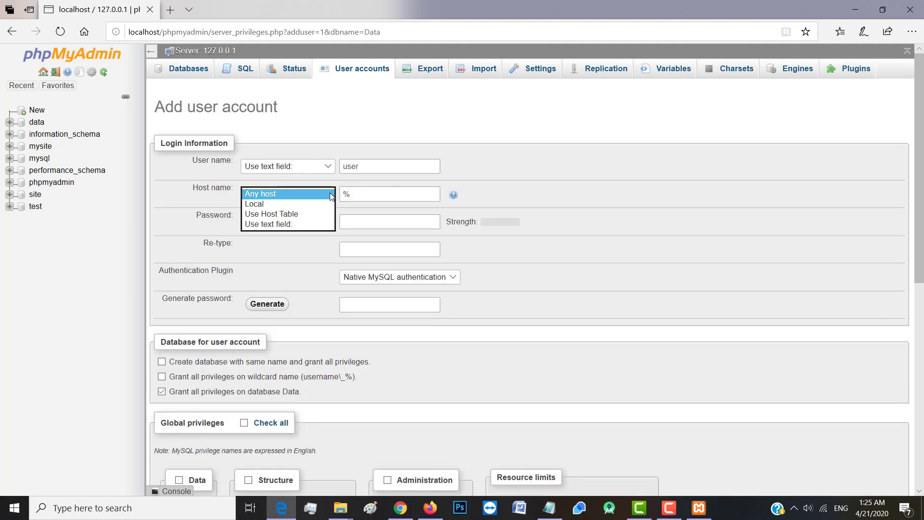
left_click(273, 201)
left_click(513, 216)
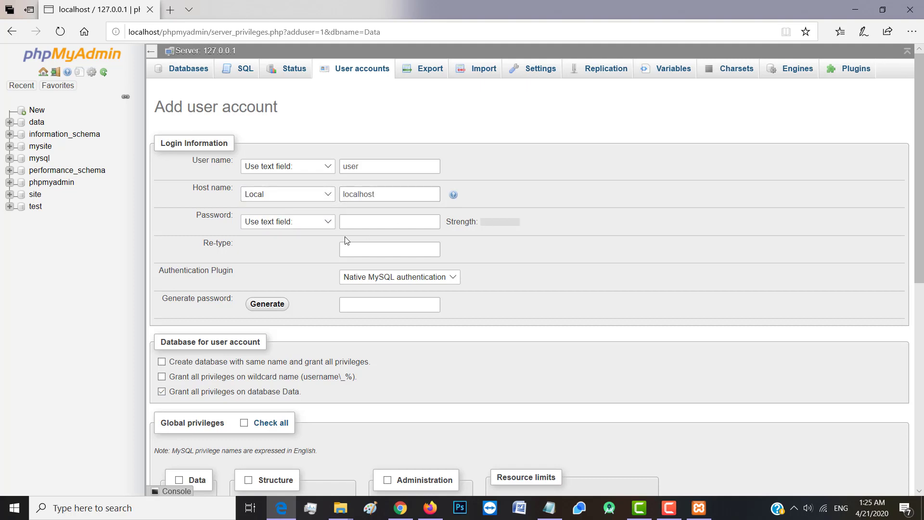
left_click(365, 223)
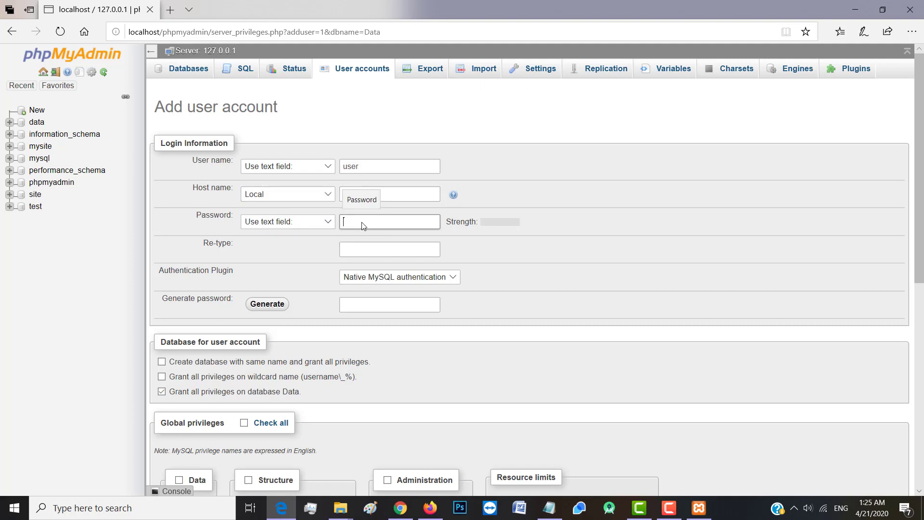
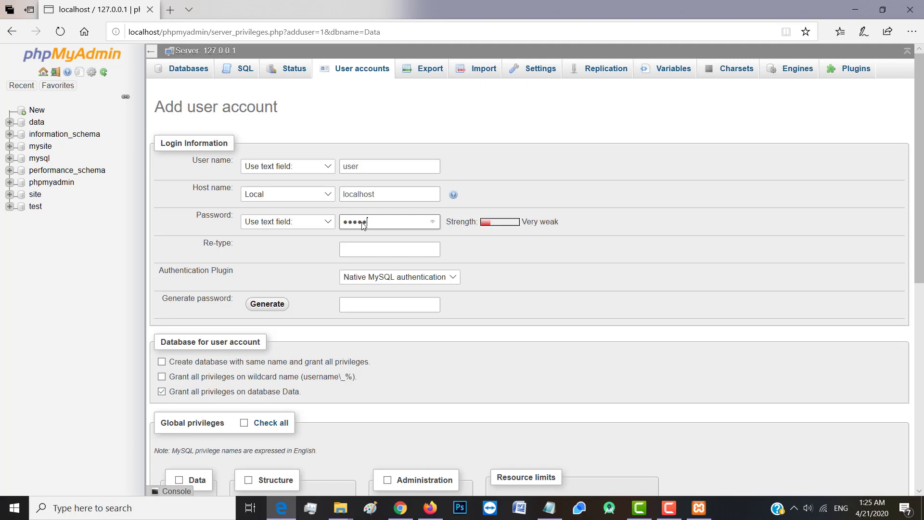
left_click(369, 249)
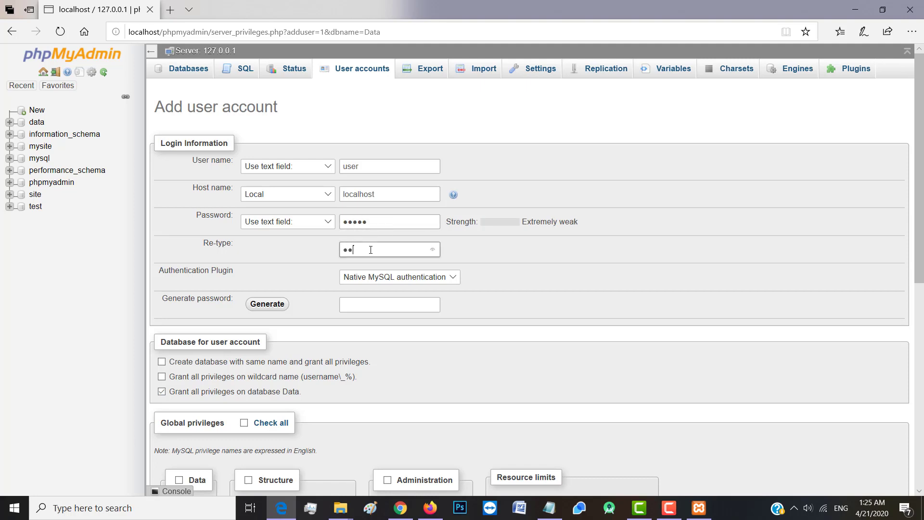
left_click(364, 301)
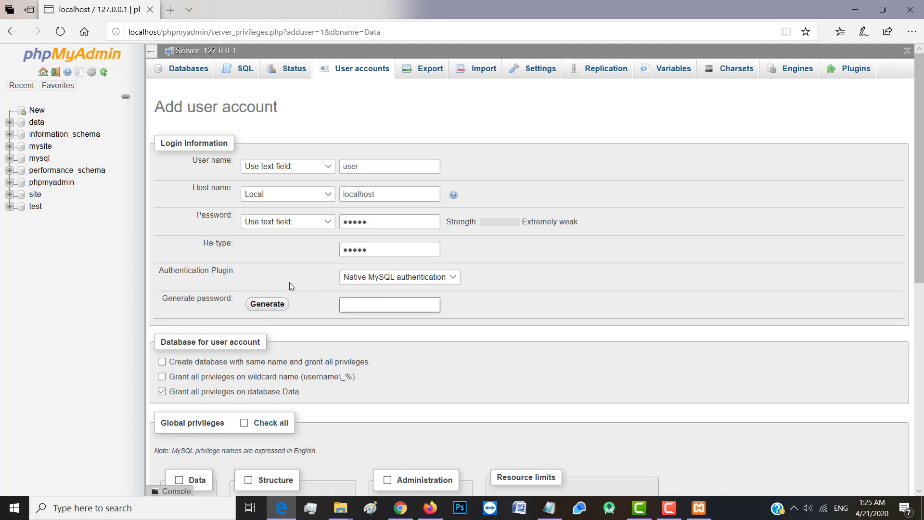
left_click(495, 316)
Grant all global privileges and create the user account
scroll(494, 314, "down", 1)
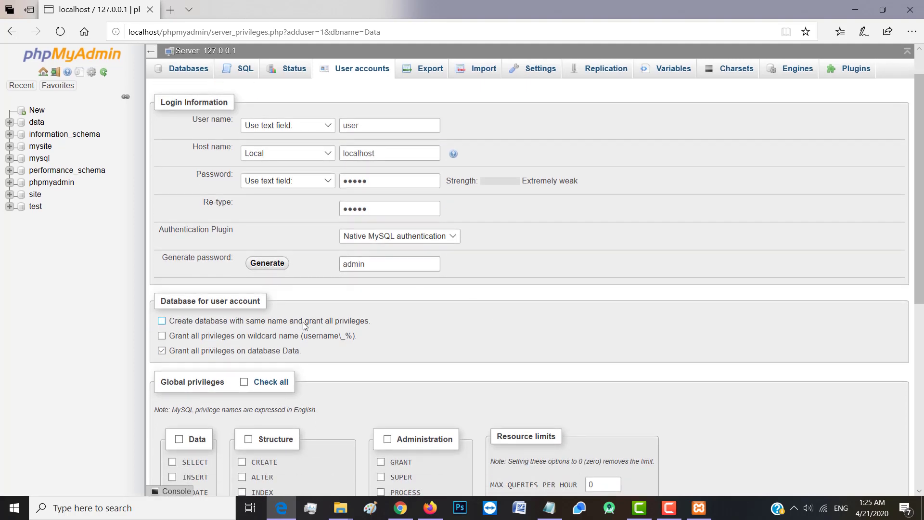
scroll(300, 353, "down", 2)
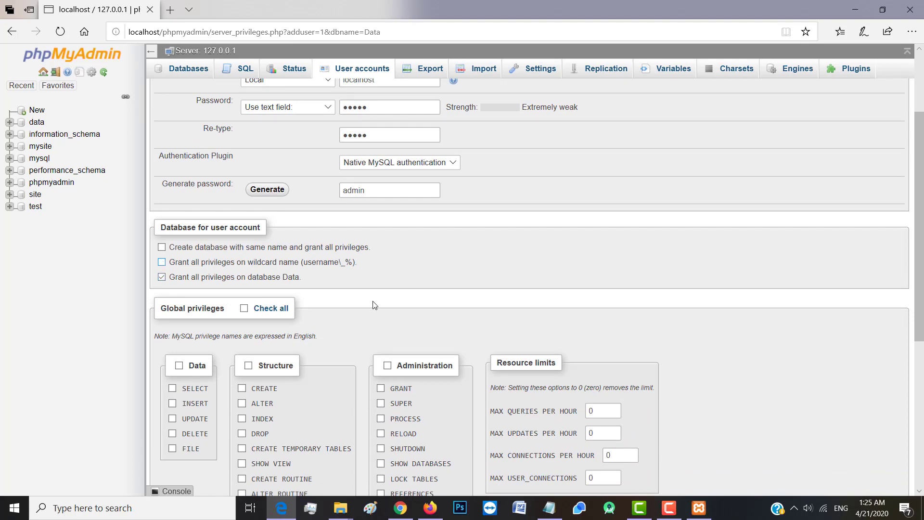
scroll(357, 319, "down", 1)
scroll(356, 319, "down", 2)
left_click(245, 199)
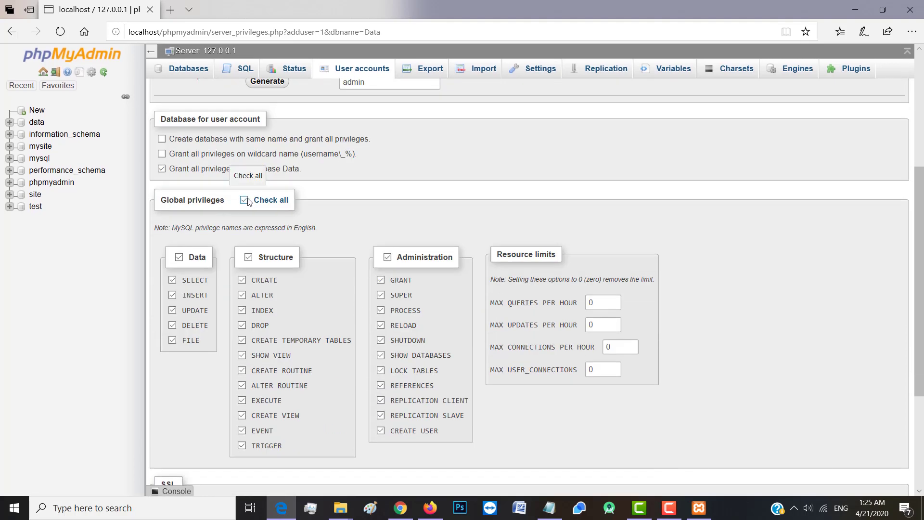
scroll(457, 236, "down", 2)
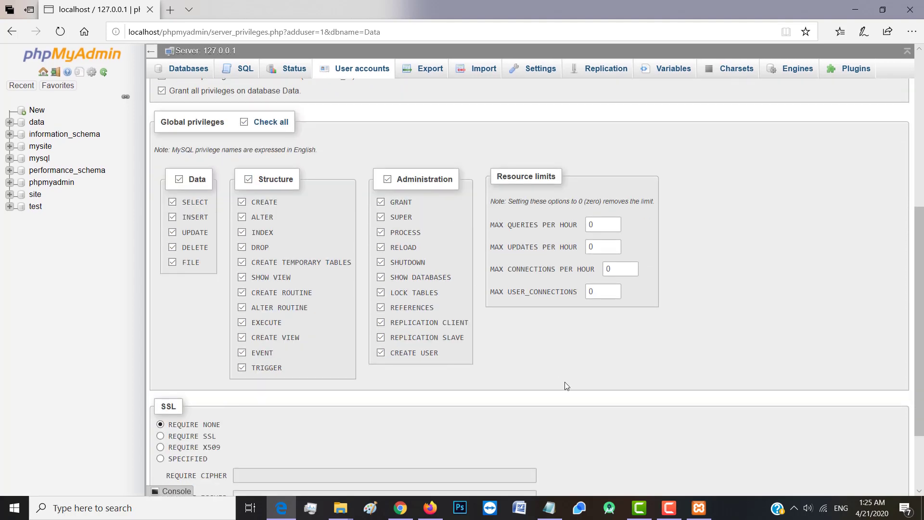
scroll(565, 386, "down", 2)
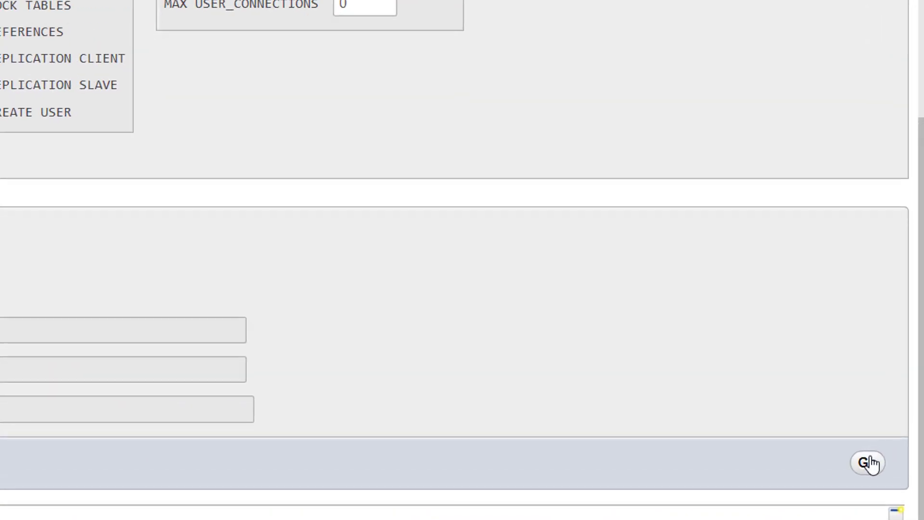
left_click(884, 452)
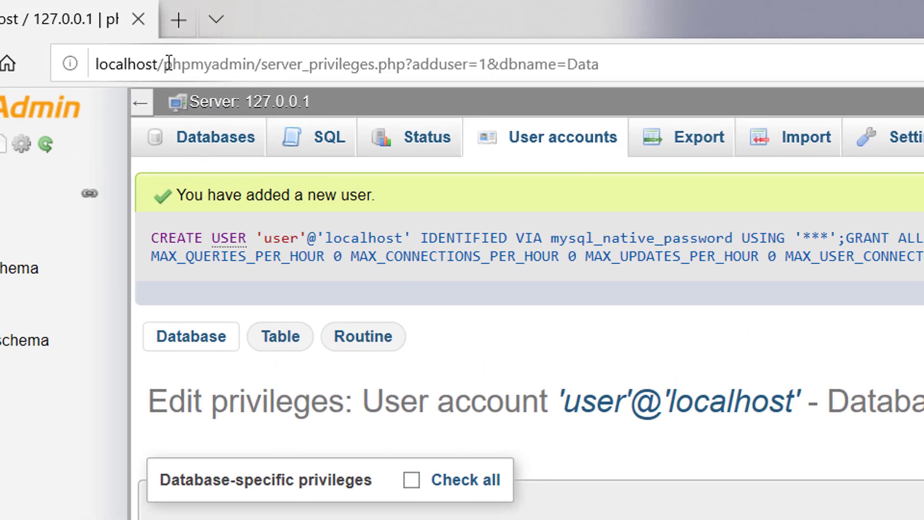
Load localhost/mysite and continue WordPress setup in English (United States)
left_click_drag(163, 64, 912, 13)
key("BackSpace")
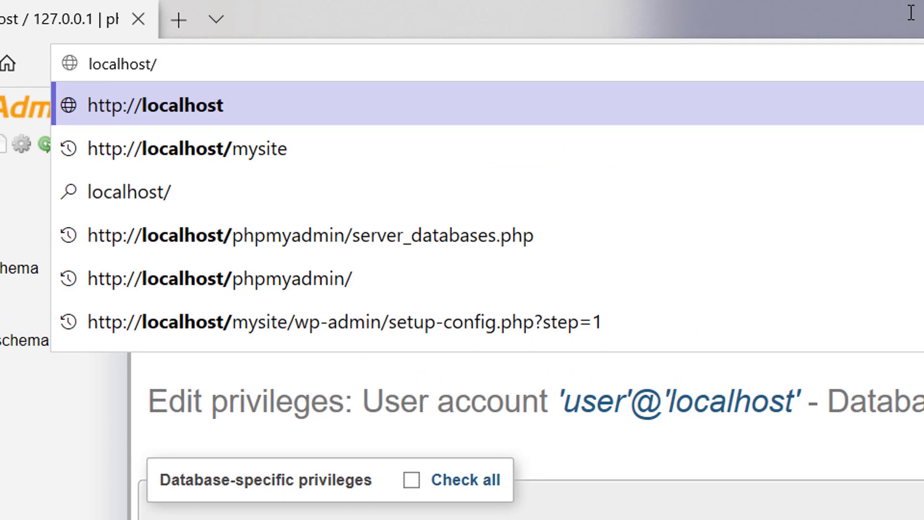
key("Down")
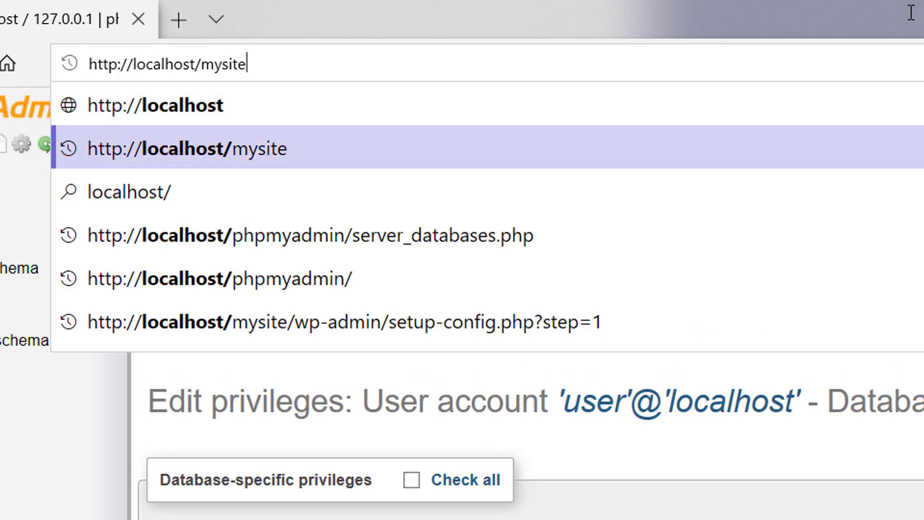
key("Return")
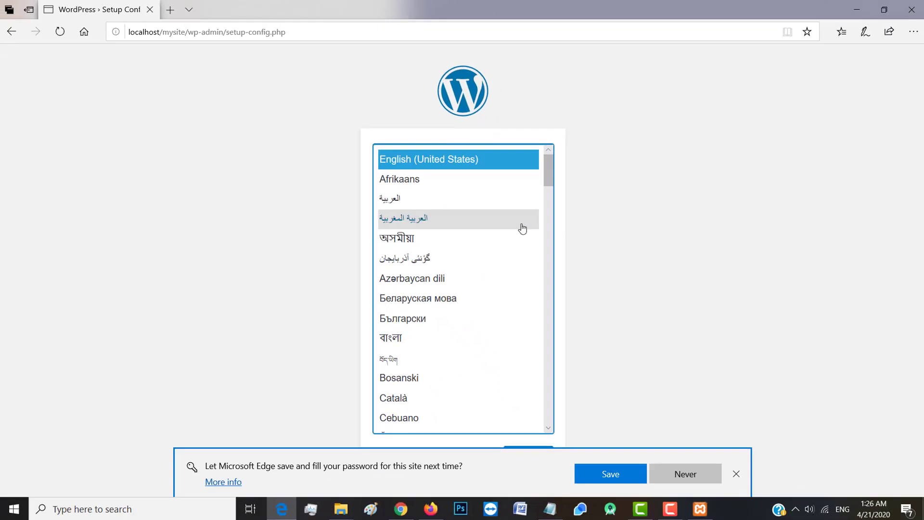
left_click(691, 479)
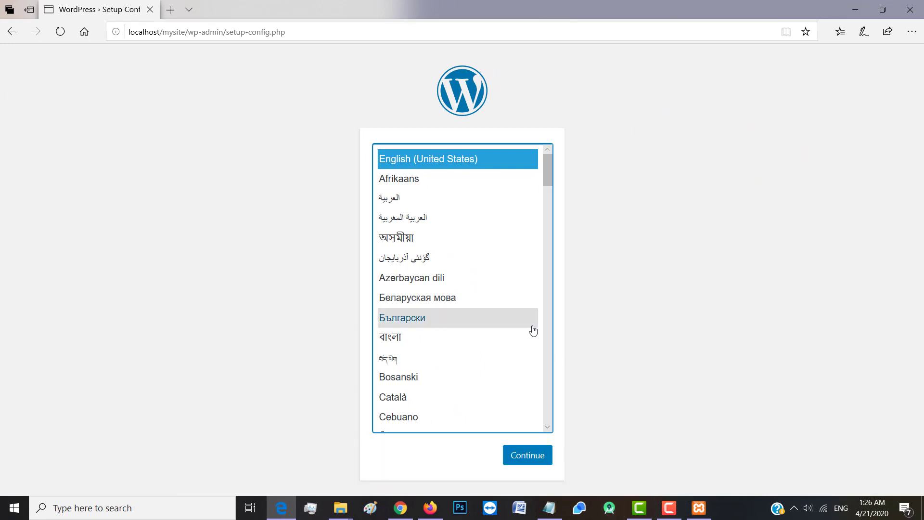
left_click(531, 460)
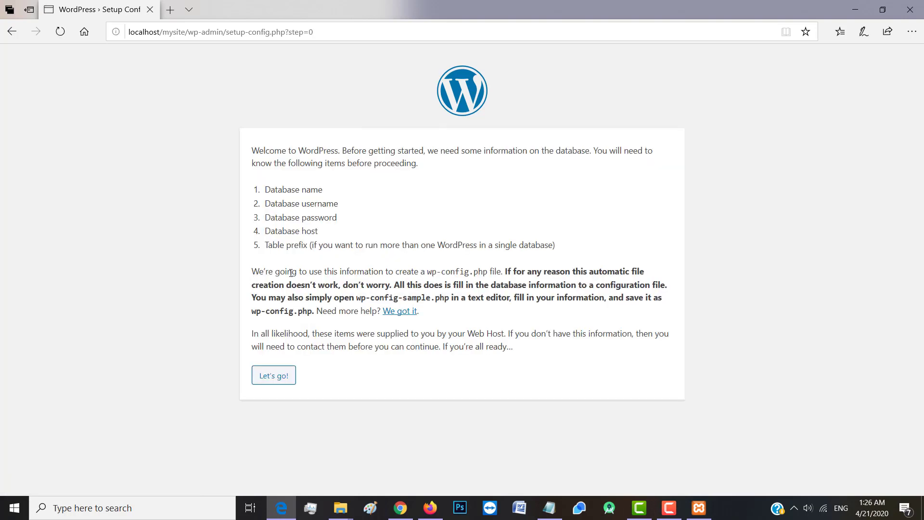
Submit database name data, username user and the database password
left_click(281, 382)
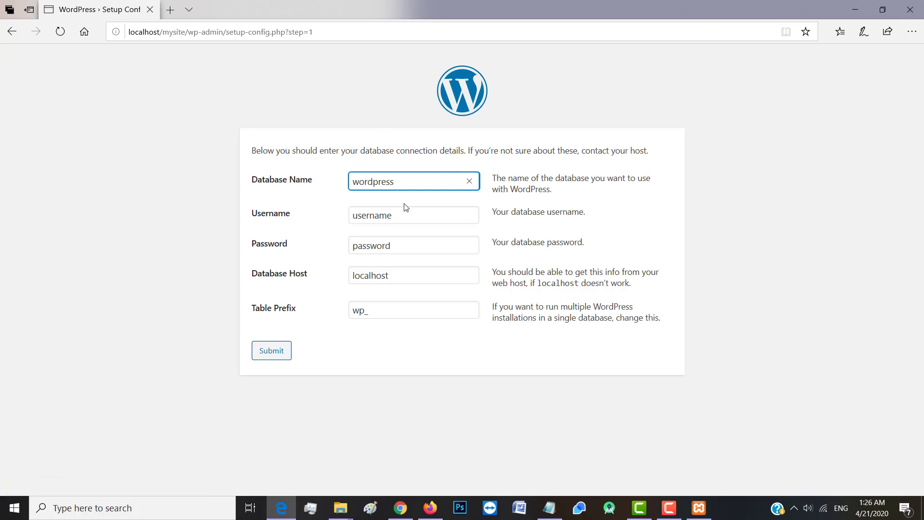
double_click(373, 179)
type("data")
double_click(400, 213)
type("ad")
key("BackSpace")
key("BackSpace")
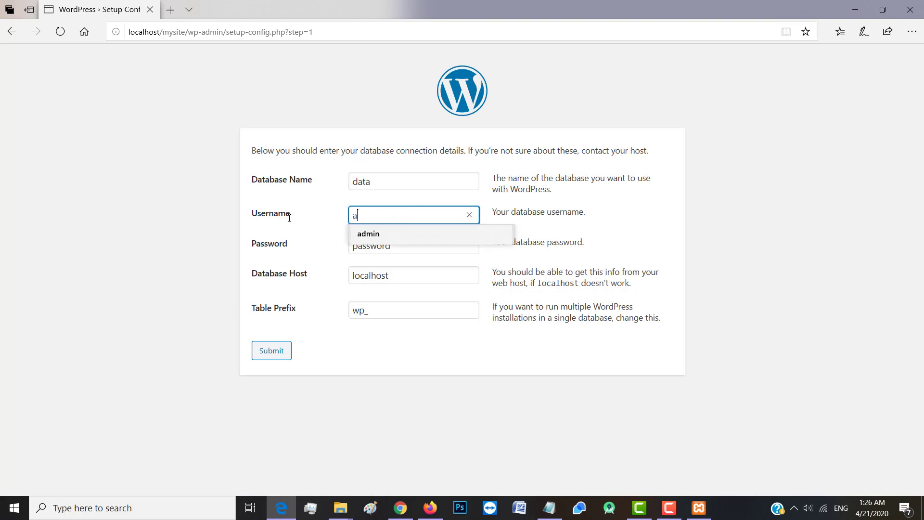
type("user")
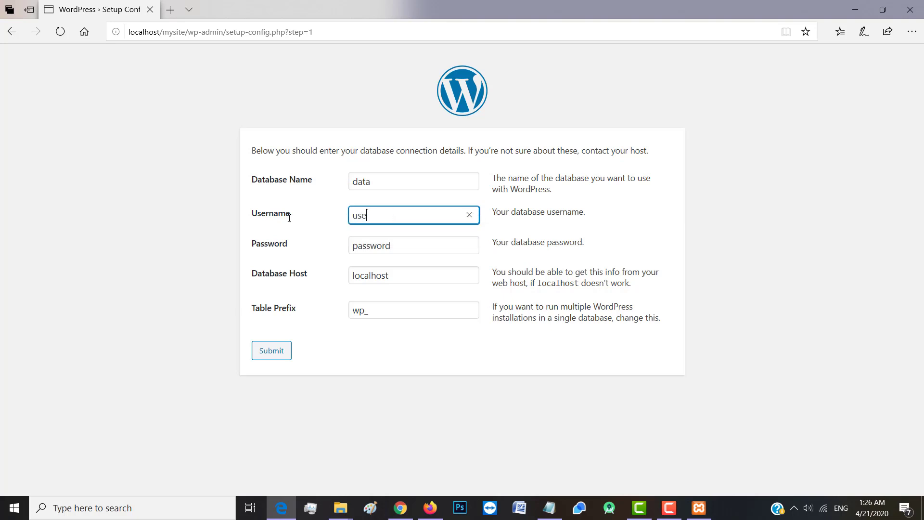
double_click(402, 247)
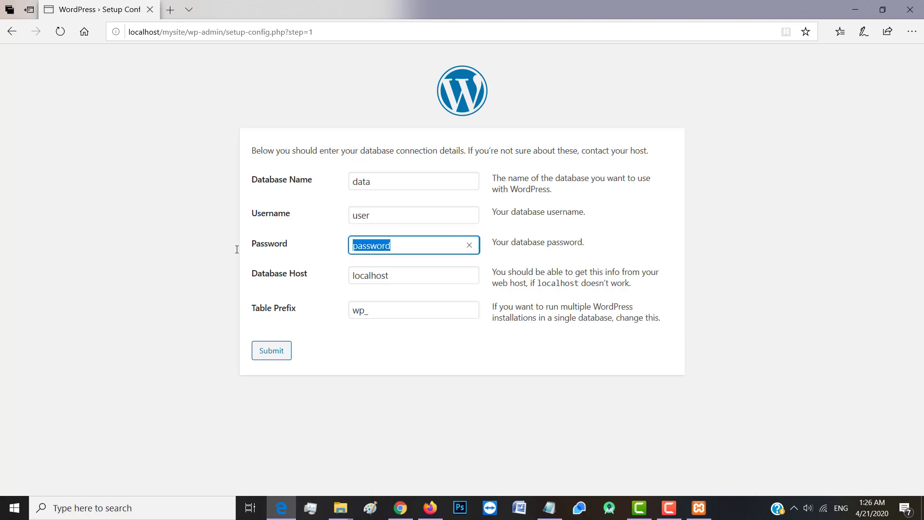
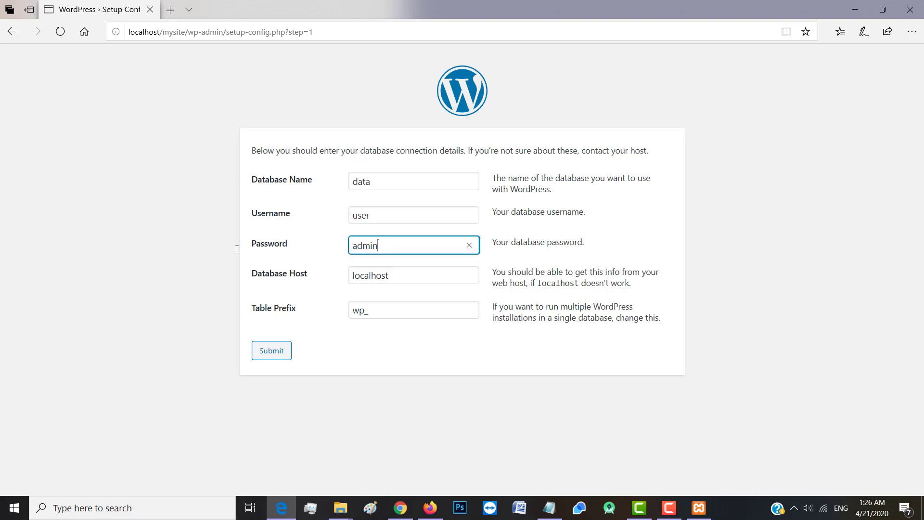
left_click(274, 353)
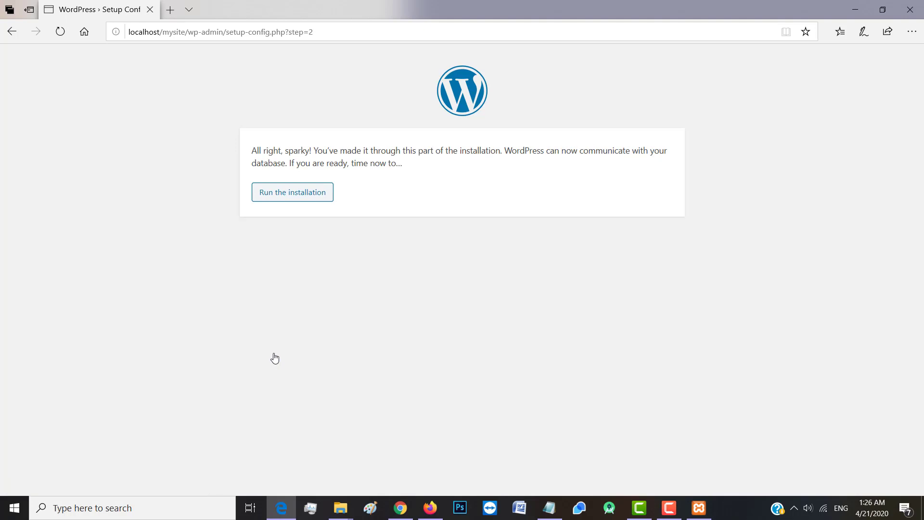
Run the installation and enter site title 'My blog' and an admin username
left_click(289, 198)
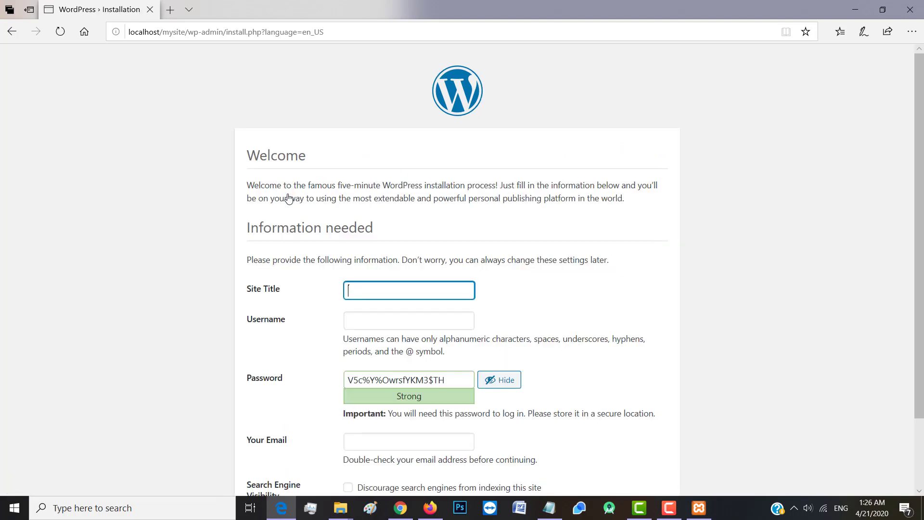
scroll(586, 289, "down", 2)
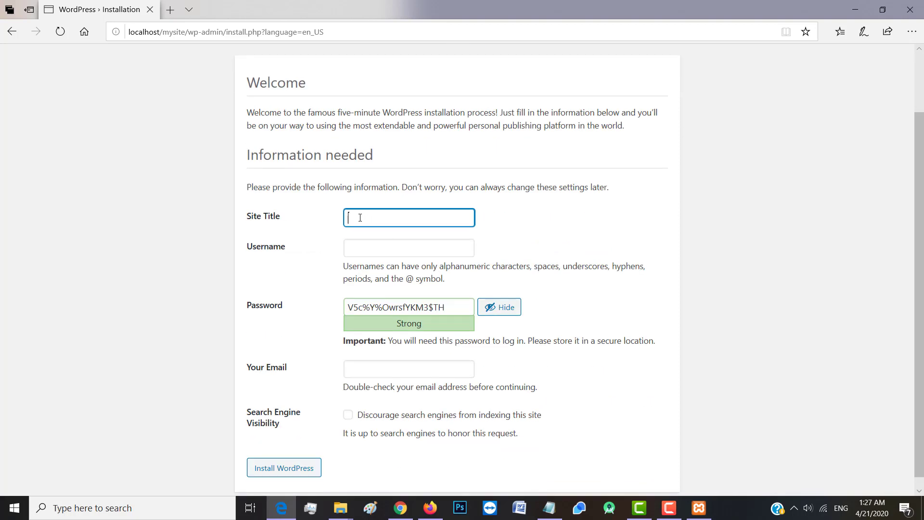
type("My blog")
left_click(365, 248)
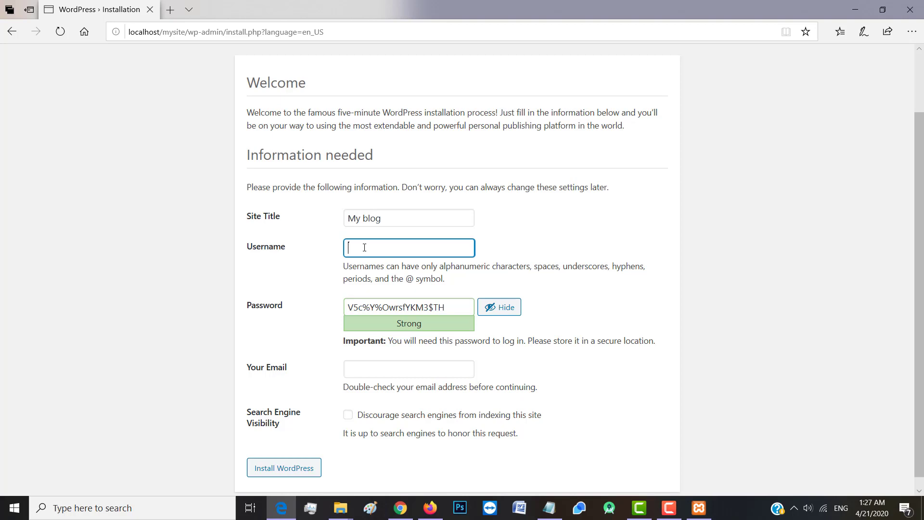
type("raj")
left_click(601, 287)
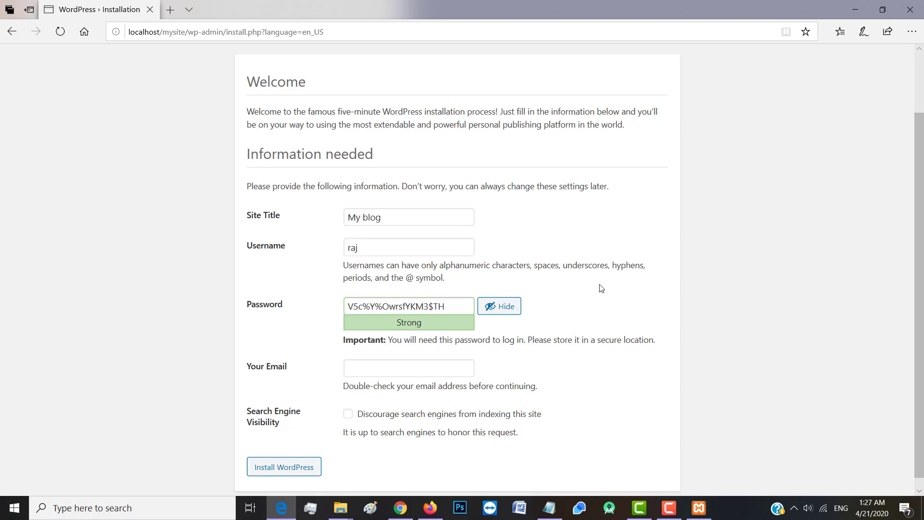
scroll(590, 283, "down", 1)
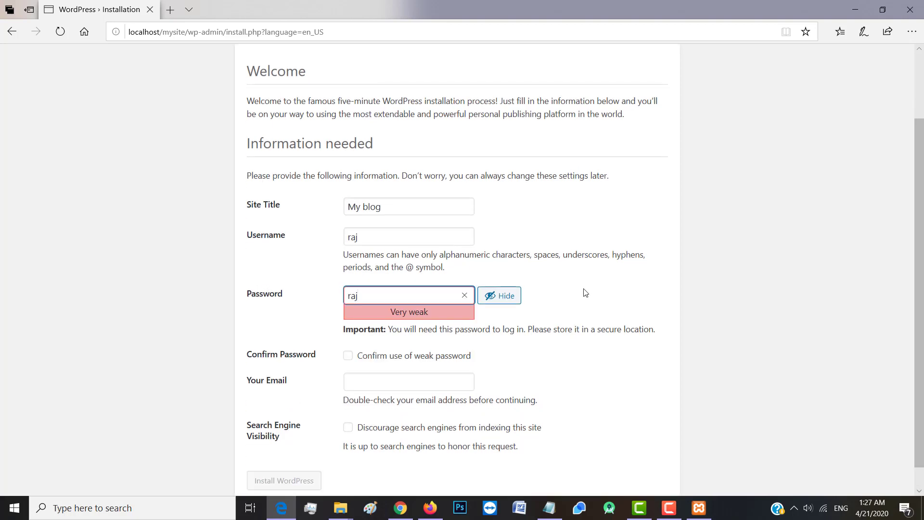
Finish the admin password and confirm use of the weak password
left_click(799, 296)
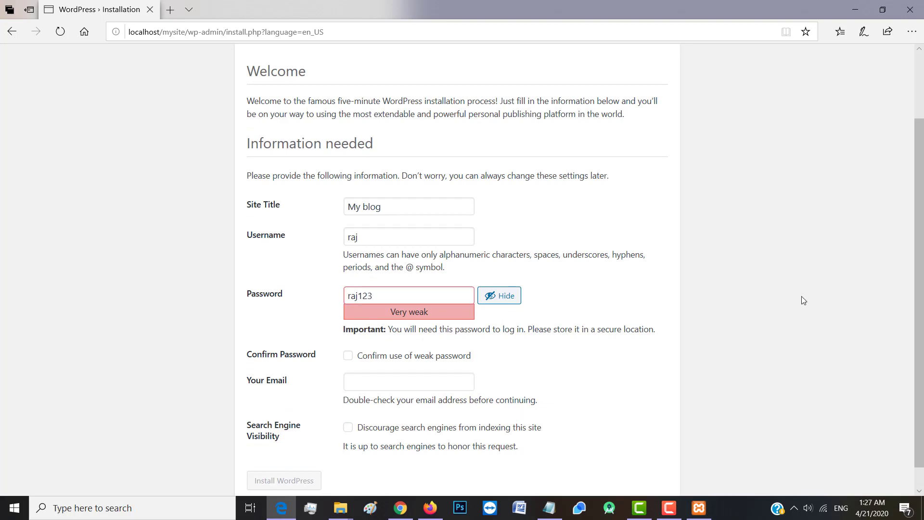
scroll(801, 296, "down", 1)
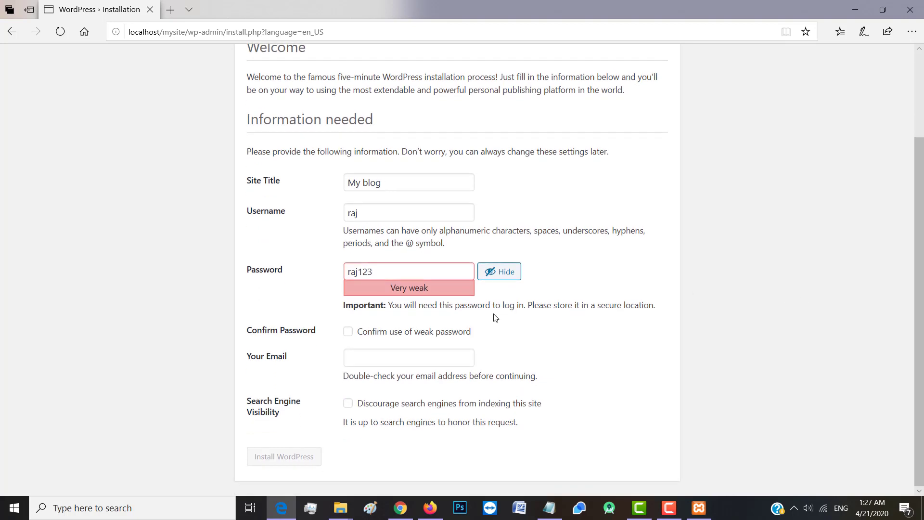
left_click(349, 333)
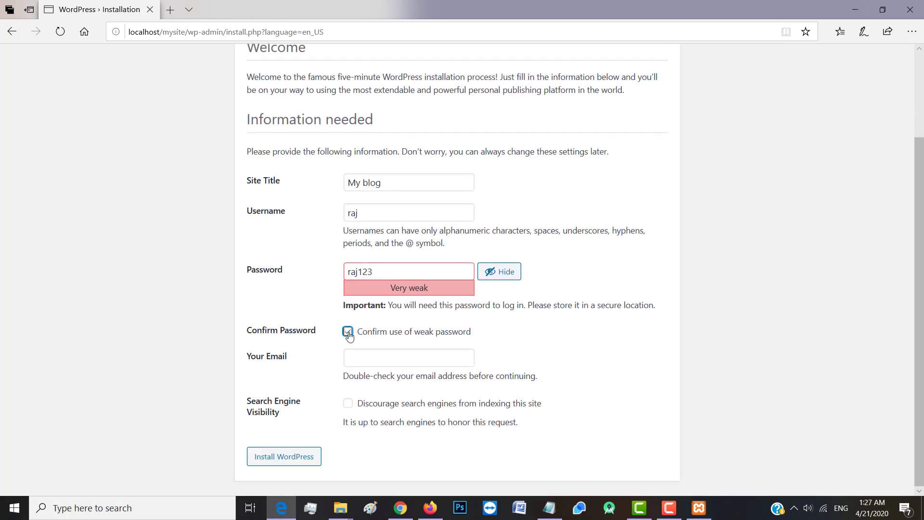
Enter the admin e-mail address and install WordPress
left_click(357, 359)
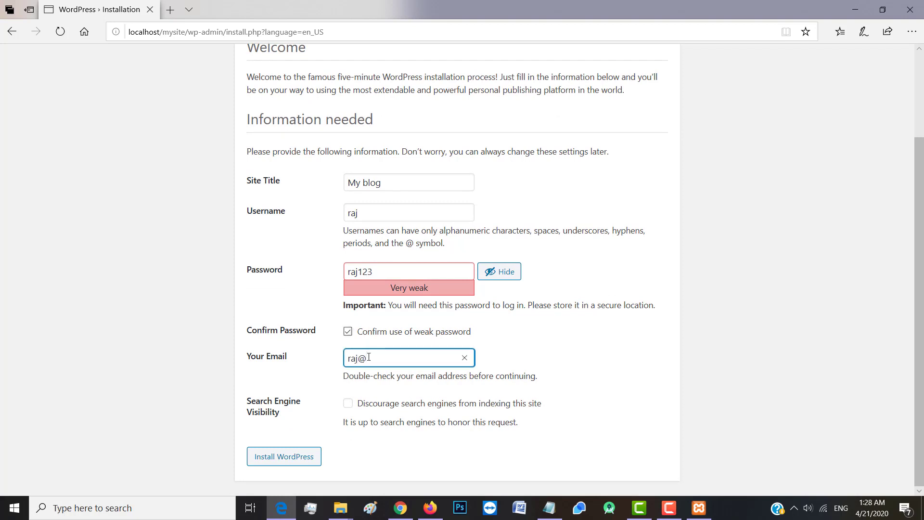
left_click(540, 374)
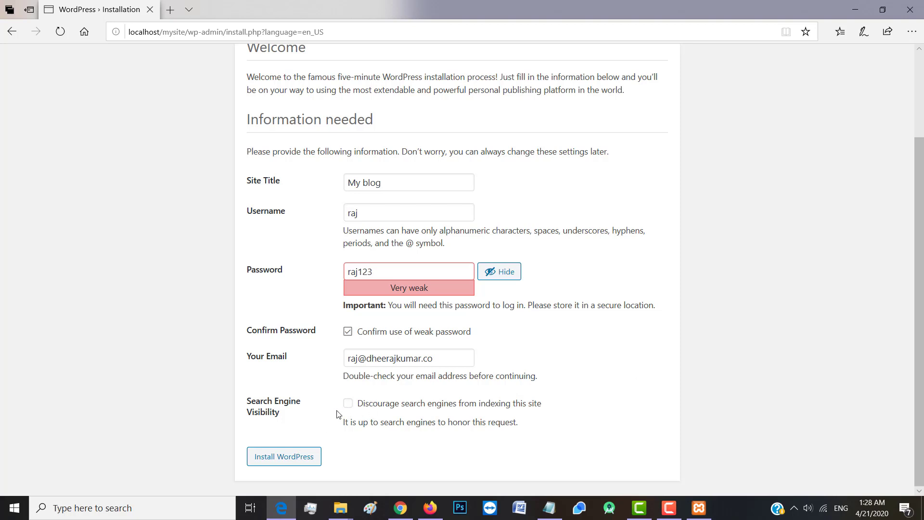
left_click(285, 458)
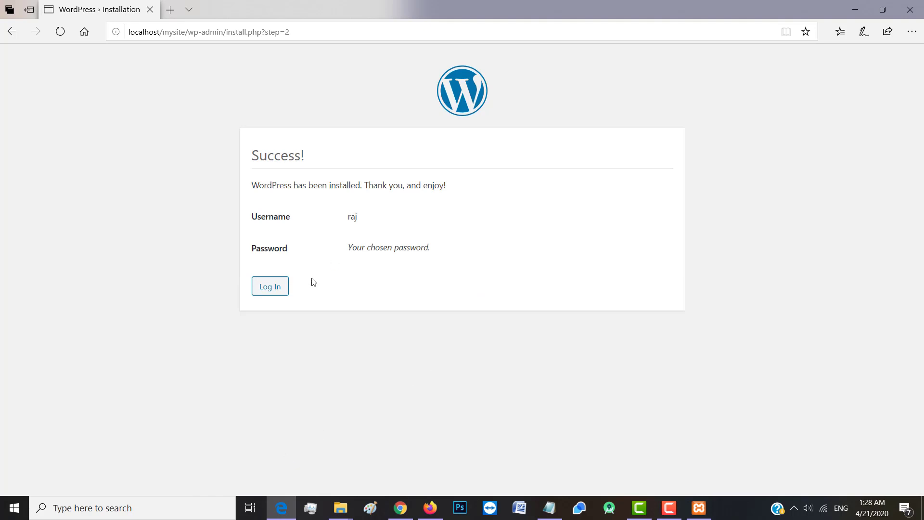
Log in to My blog with the new admin username and password
left_click(270, 288)
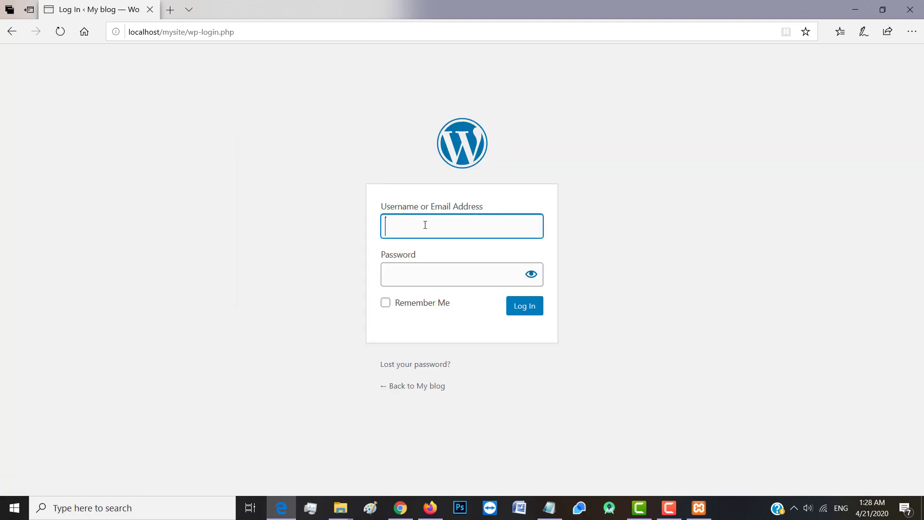
type("raj")
left_click(425, 270)
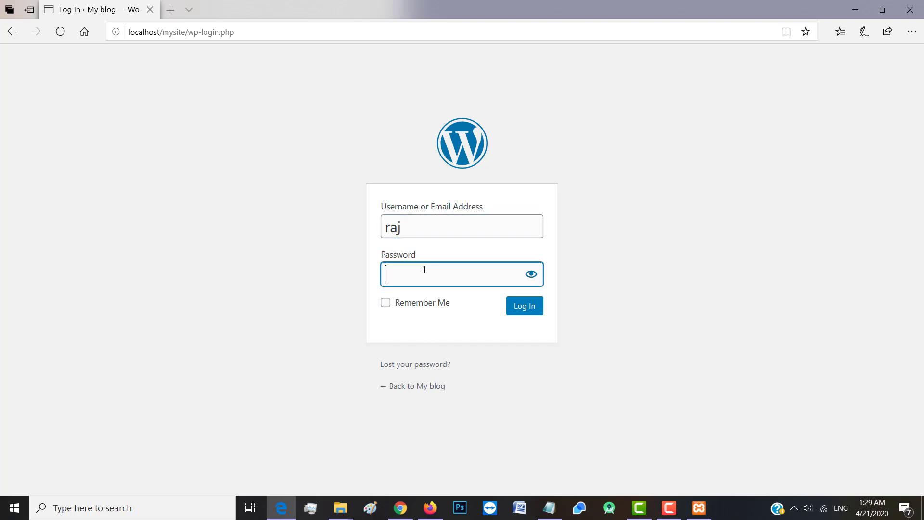
type("••")
left_click(531, 274)
left_click(456, 276)
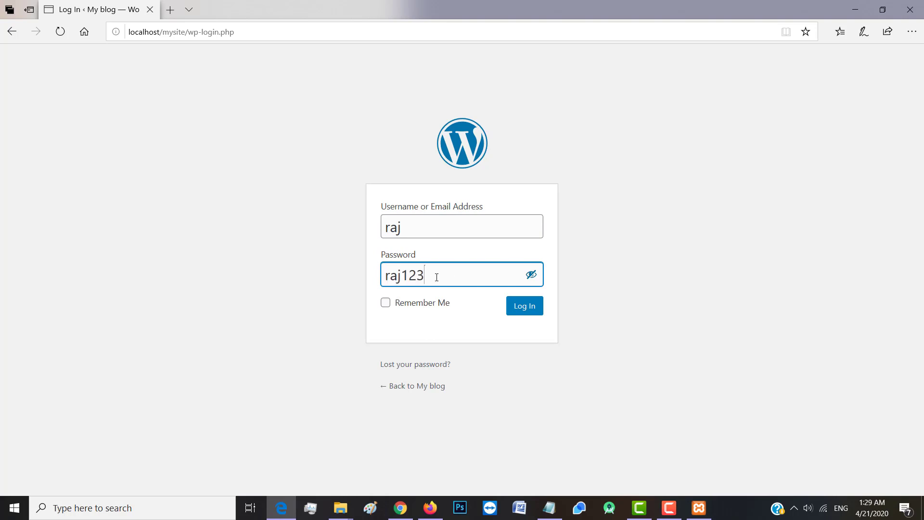
left_click(524, 307)
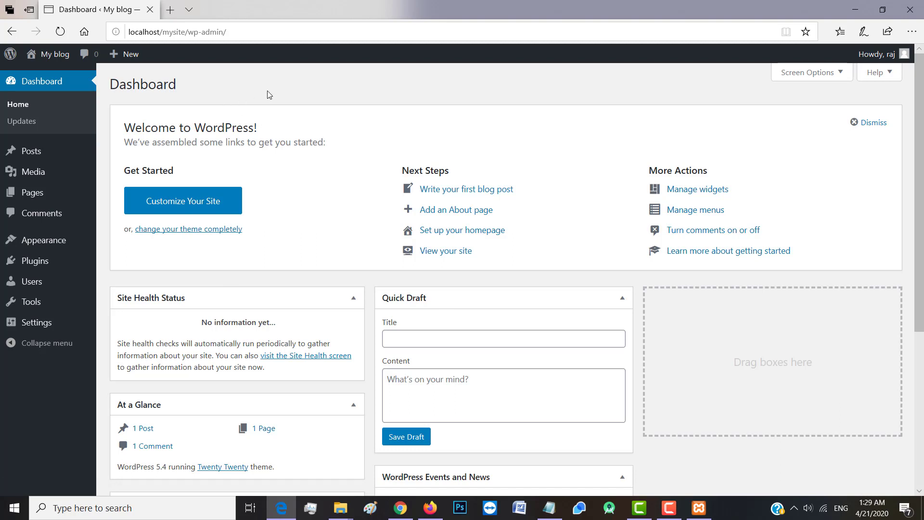
Dismiss the Welcome panel, visit the live My blog site, then return to the Dashboard
left_click(874, 123)
mouse_move(921, 107)
left_mouse_down()
mouse_move(920, 219)
mouse_move(921, 109)
left_mouse_up()
mouse_move(48, 57)
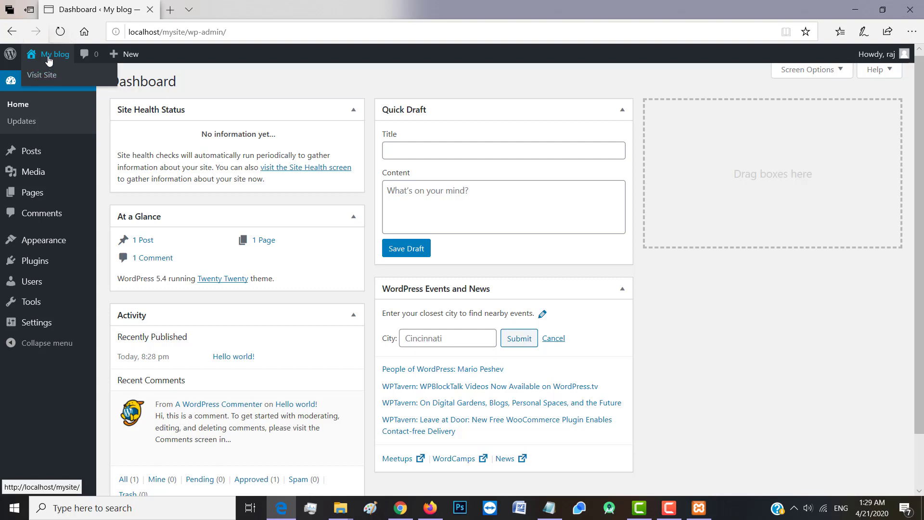
left_click(49, 77)
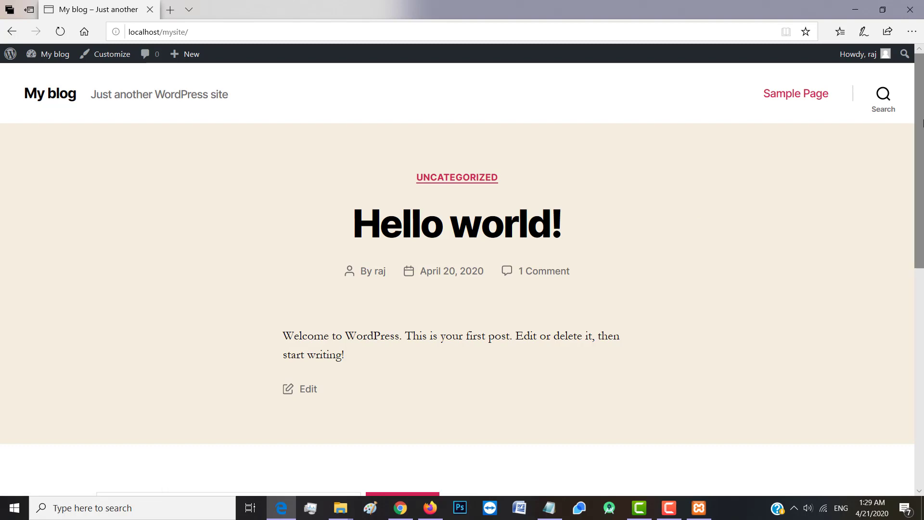
mouse_move(923, 100)
left_mouse_down()
mouse_move(923, 308)
mouse_move(921, 85)
left_mouse_up()
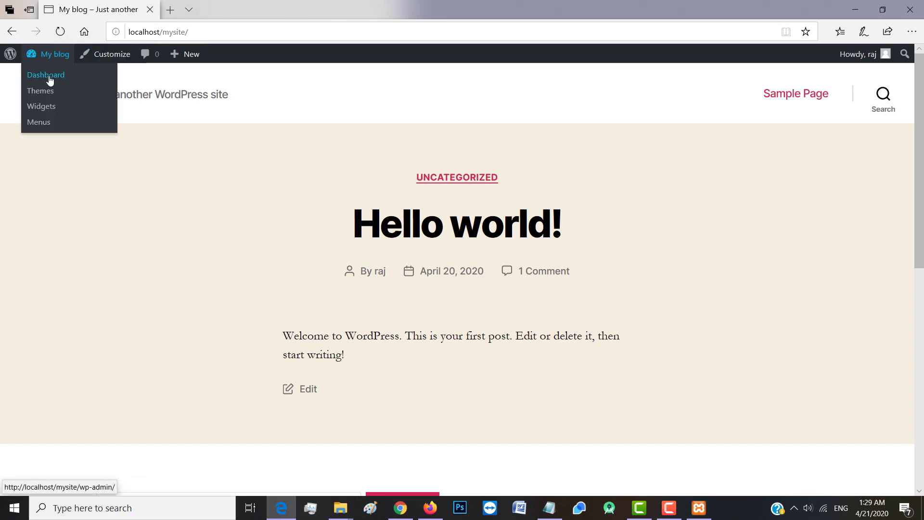
mouse_move(63, 57)
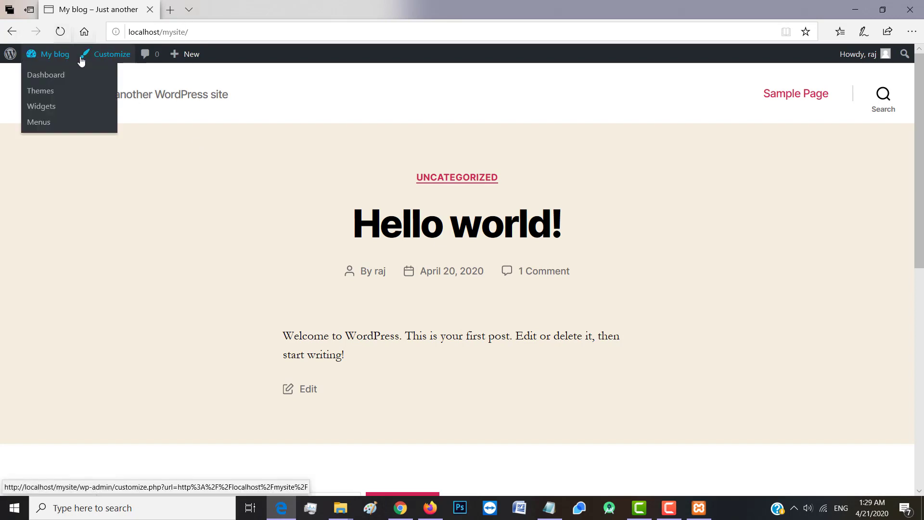
left_click(53, 77)
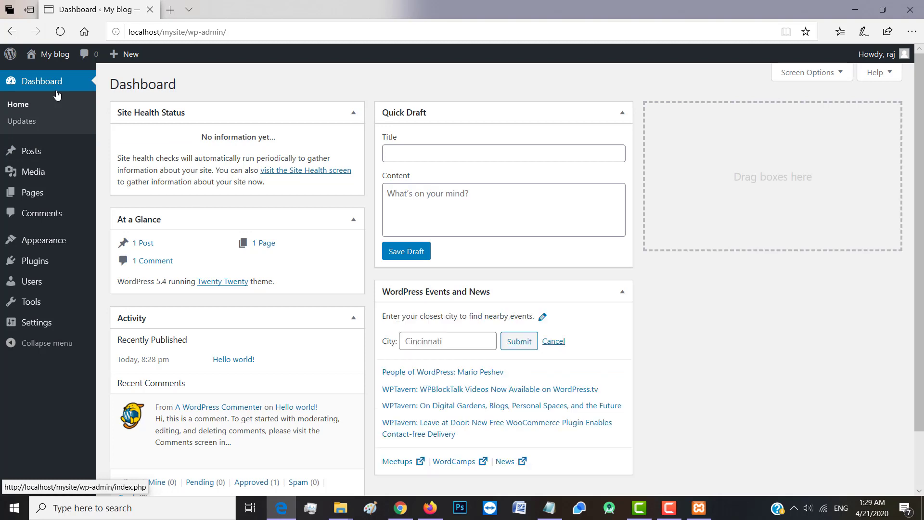
Collapse Quick Draft and WordPress Events and News, and drag At a Glance into the third column
left_click(622, 114)
left_click(622, 148)
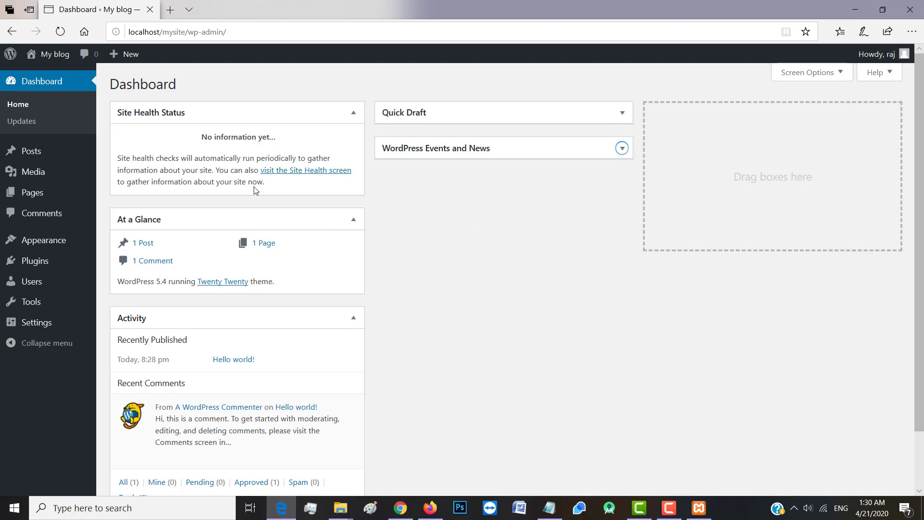
left_click_drag(646, 167, 785, 120)
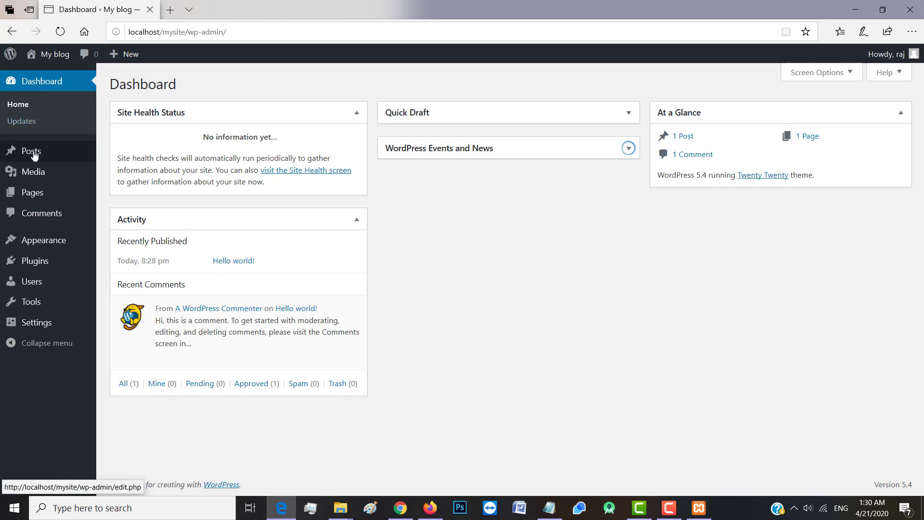
mouse_move(31, 151)
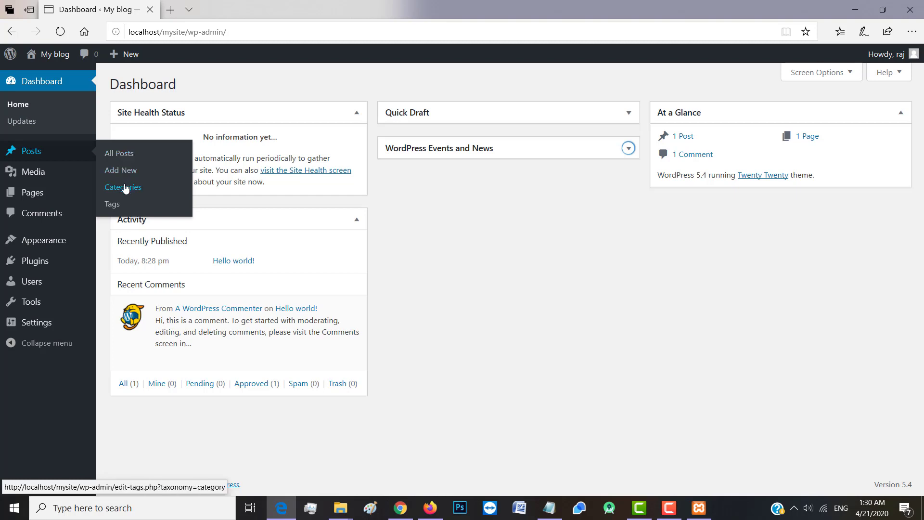
mouse_move(37, 179)
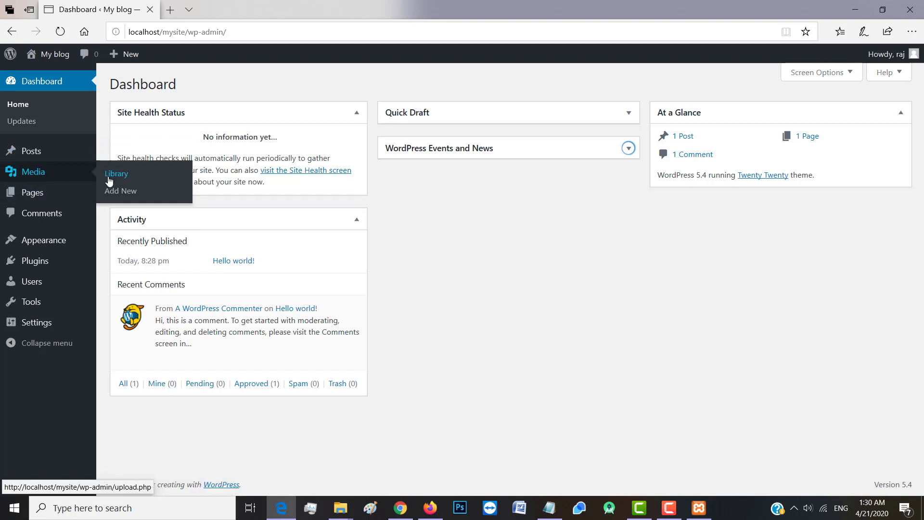
mouse_move(36, 200)
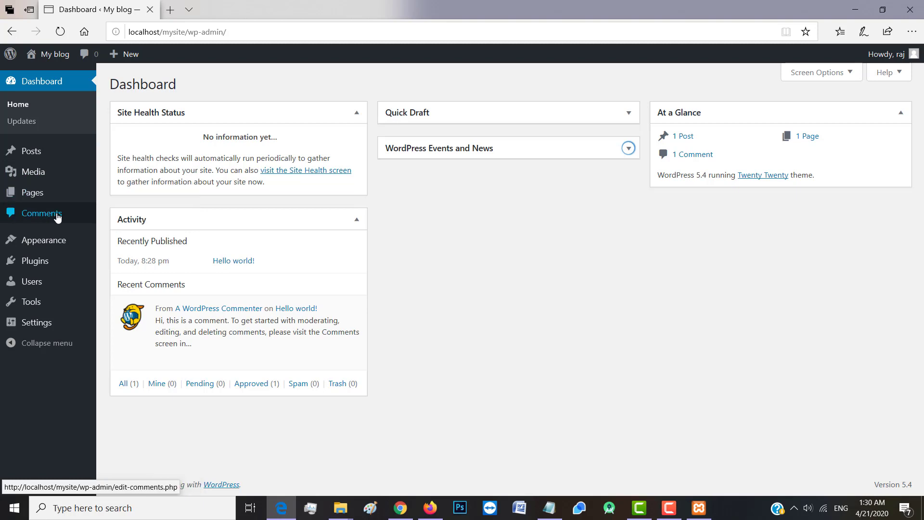
mouse_move(53, 246)
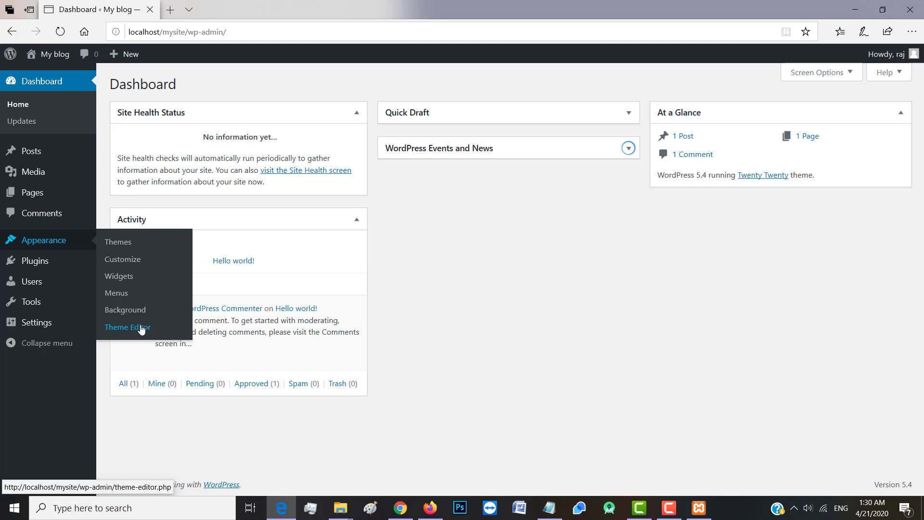
mouse_move(32, 265)
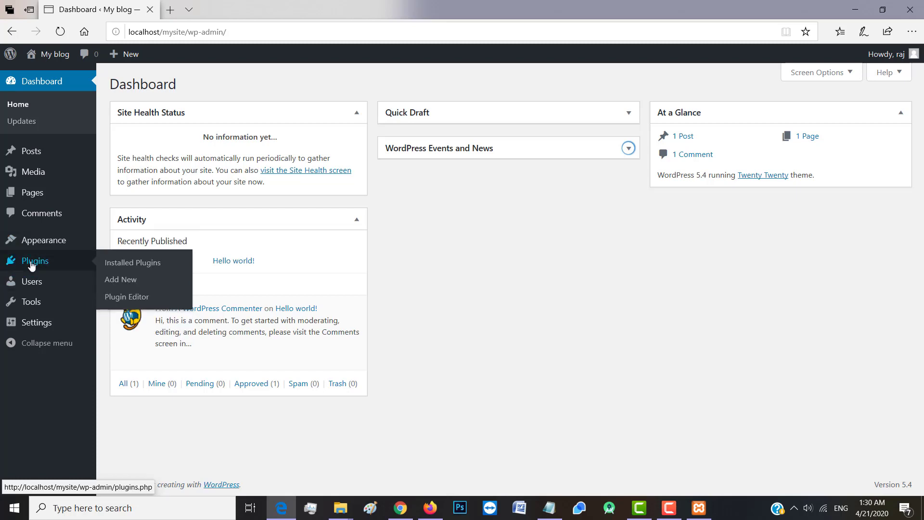